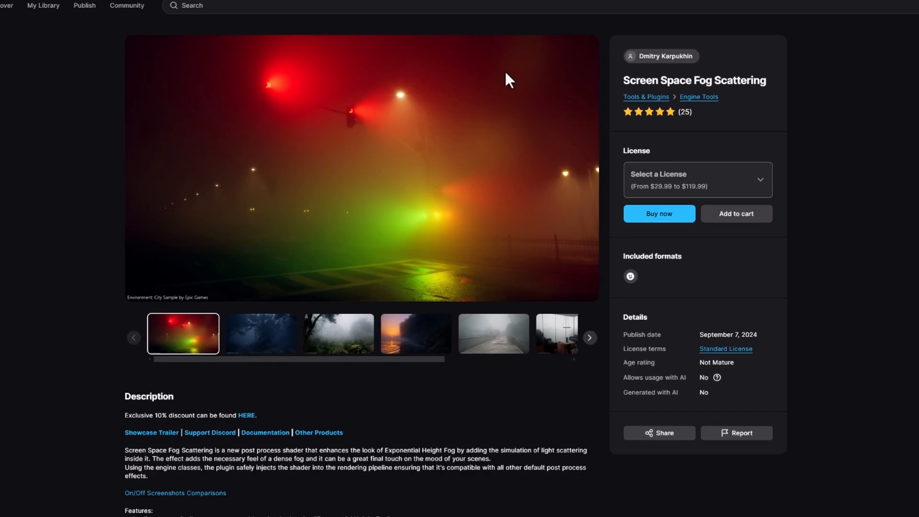
Close the Plugins window and delete the Ultra_Dynamic_Weather and Ultra_Dynamic_Sky actors from the level
scroll(171, 399, "down", 3)
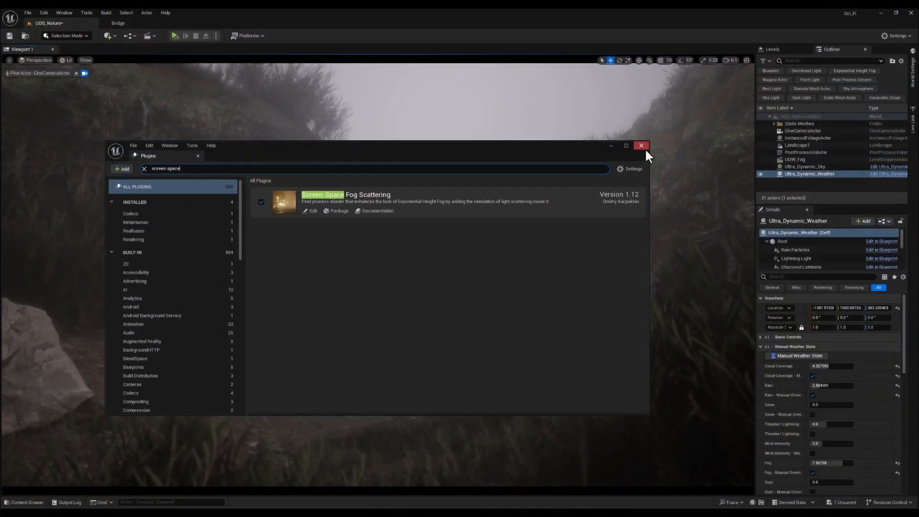
left_click(644, 147)
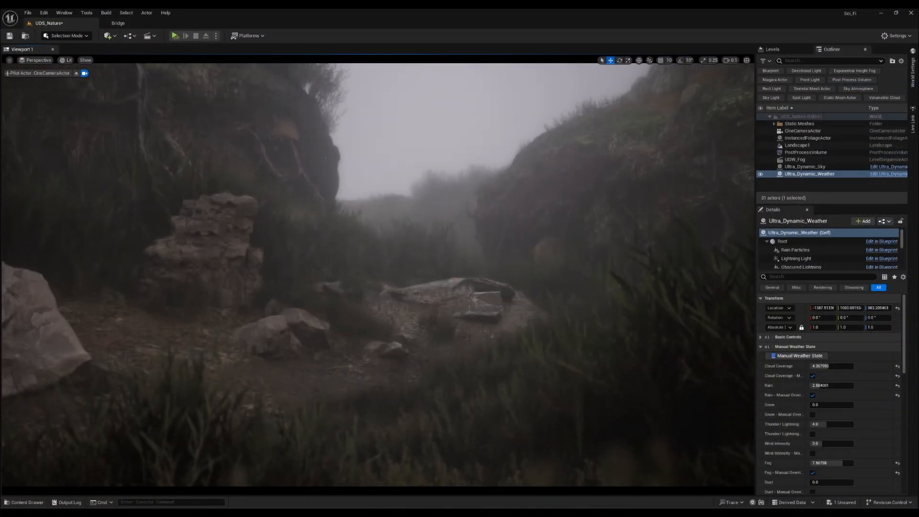
left_click(789, 174)
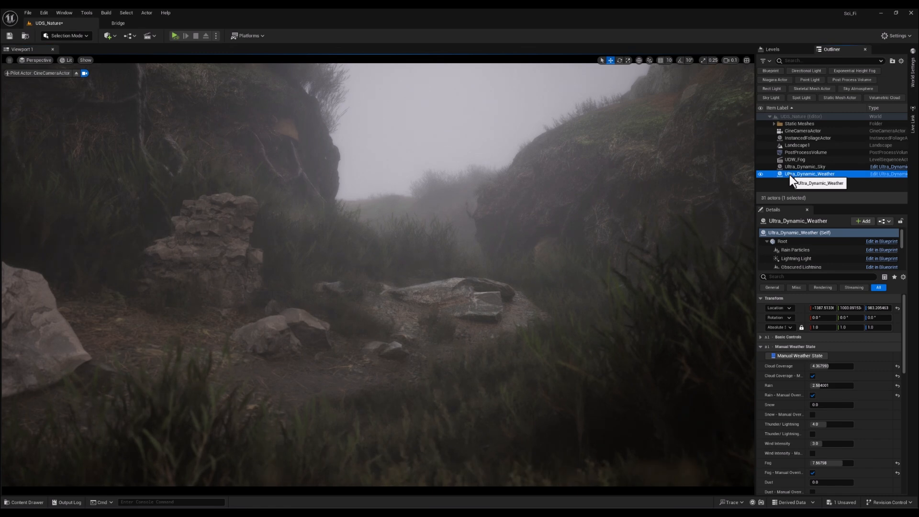
key("Delete")
left_click(495, 286)
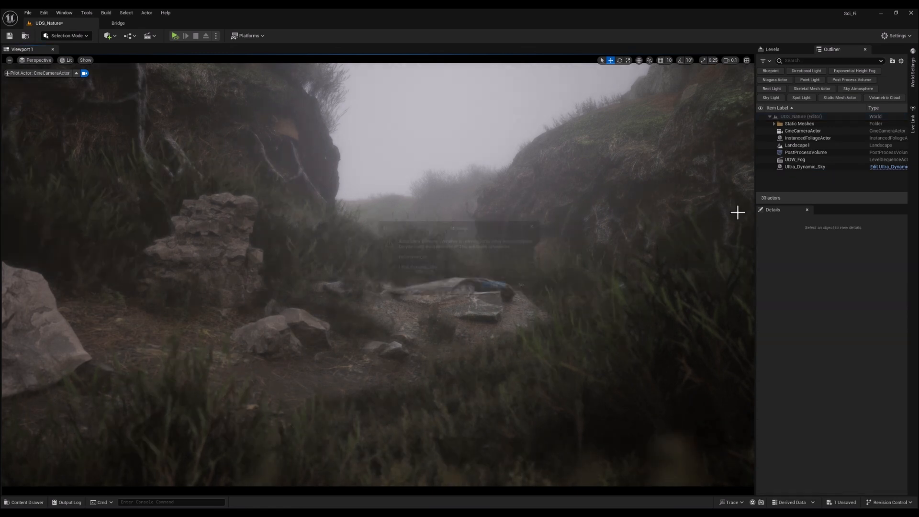
left_click(808, 167)
key("Delete")
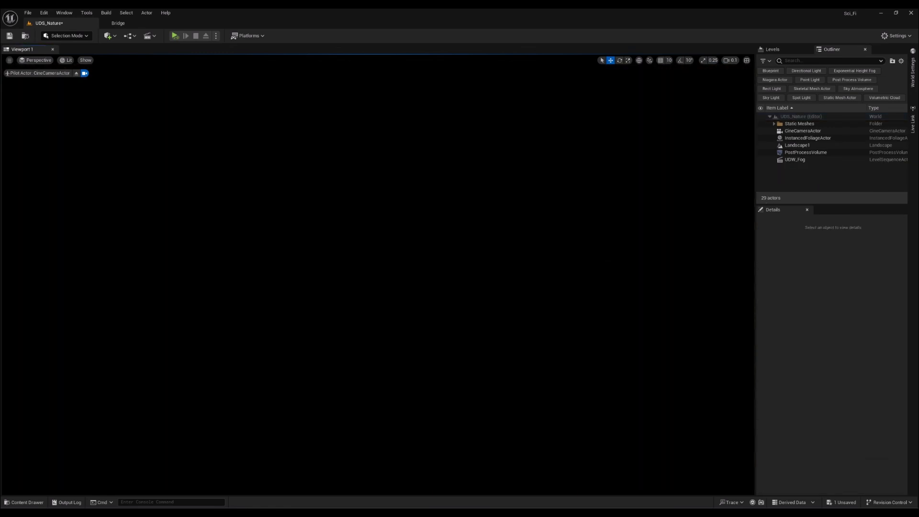
Add the Ultra_Dynamic_Sky and Ultra_Dynamic_Weather blueprints from the UltraDynamicSky Blueprints folder to the level
key("ctrl+space")
left_click(819, 390, "ctrl")
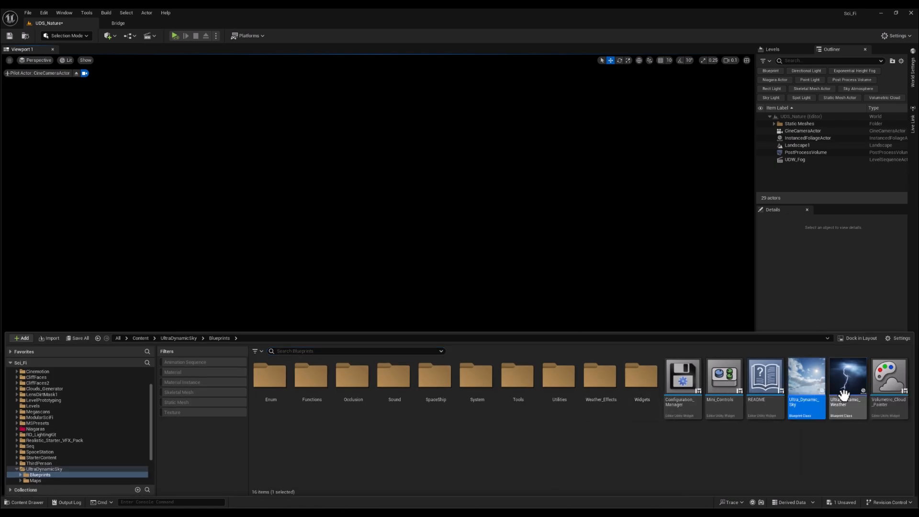
left_click_drag(822, 393, 474, 340)
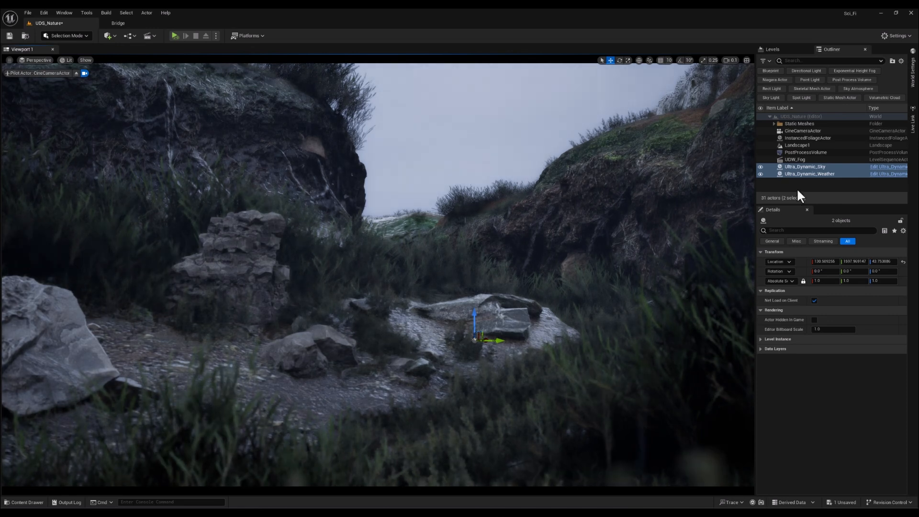
Enable the manual overrides for Cloud Coverage and Rain on Ultra_Dynamic_Weather, setting them to about 6.8 and 2.5
left_click(813, 173)
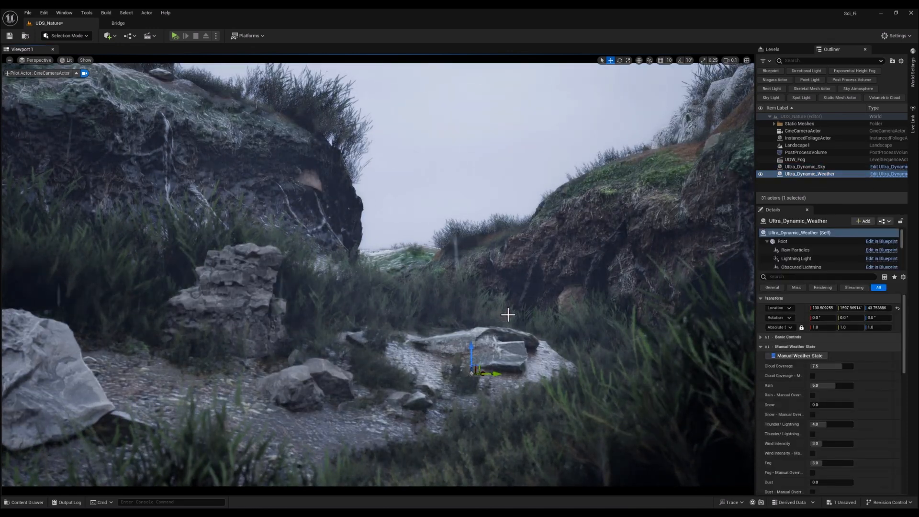
left_click(813, 375)
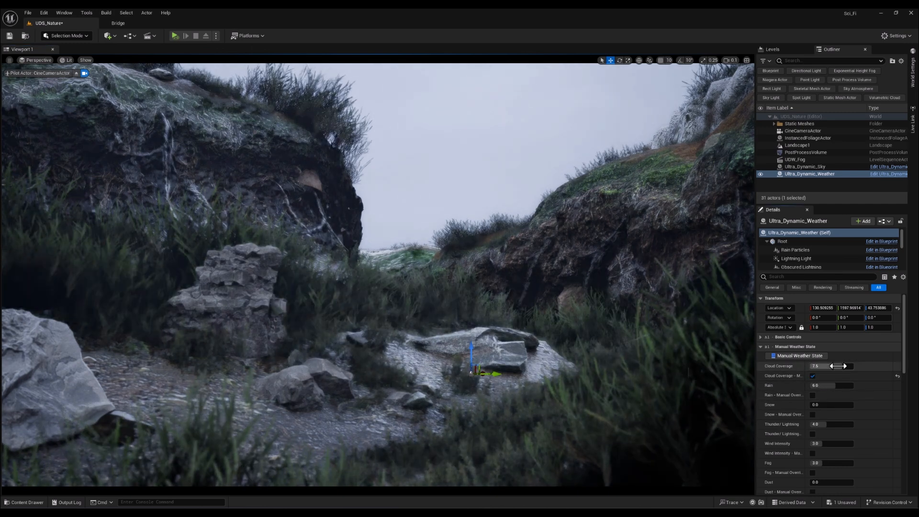
left_click_drag(837, 366, 834, 368)
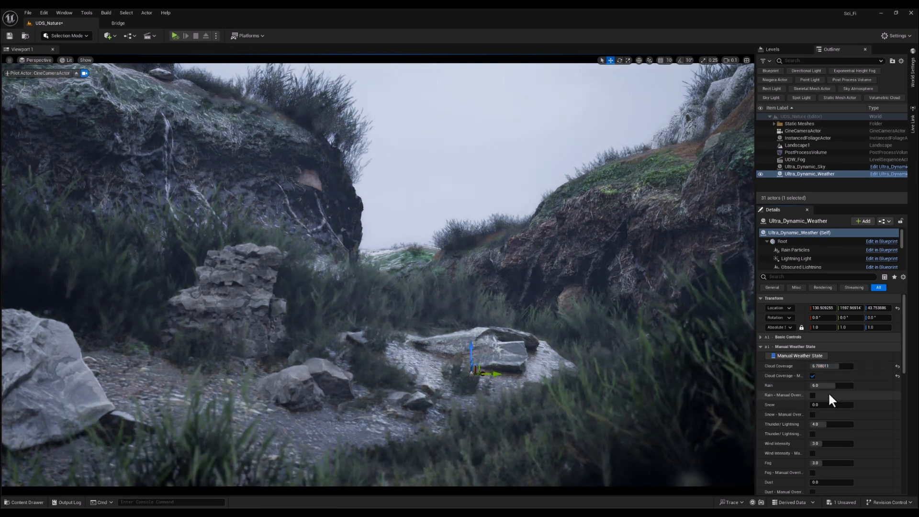
left_click(812, 395)
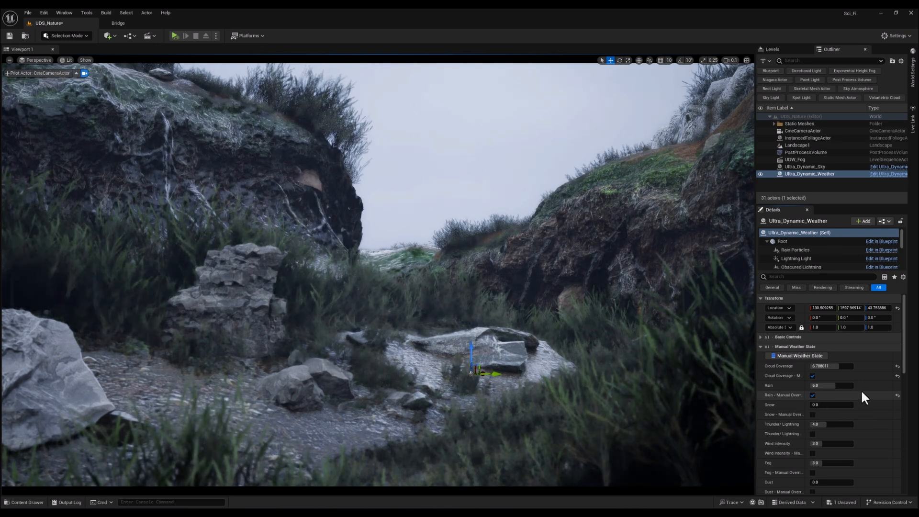
left_click_drag(850, 385, 820, 385)
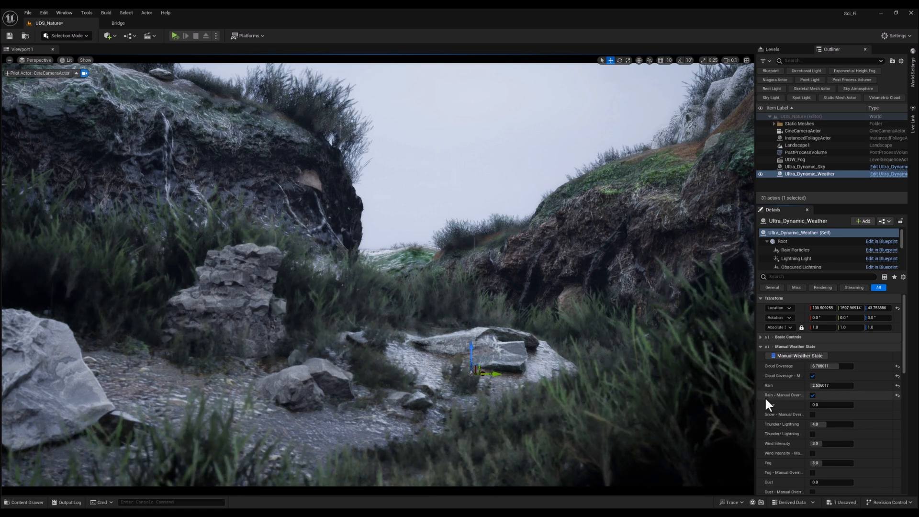
Enable the manual override for Fog on Ultra_Dynamic_Weather and raise the Fog value to about 8.4
scroll(765, 396, "down", 2)
scroll(762, 396, "down", 1)
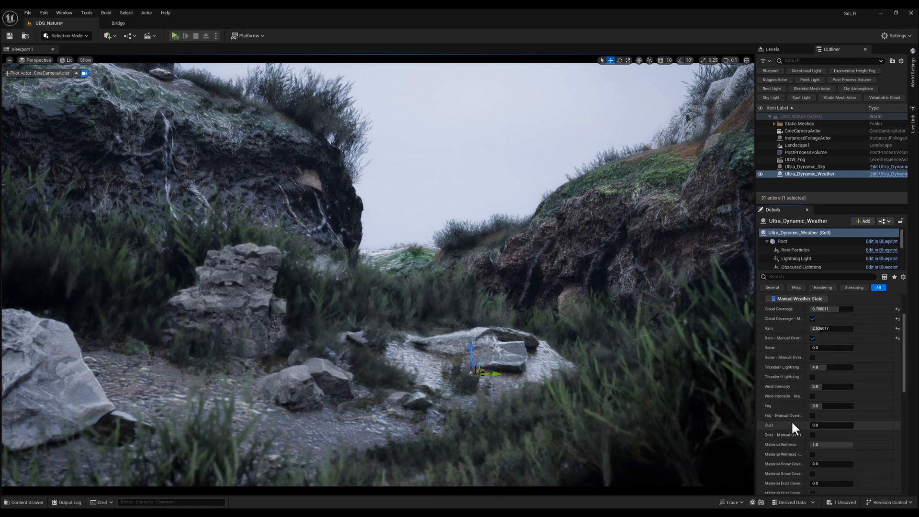
left_click(812, 415)
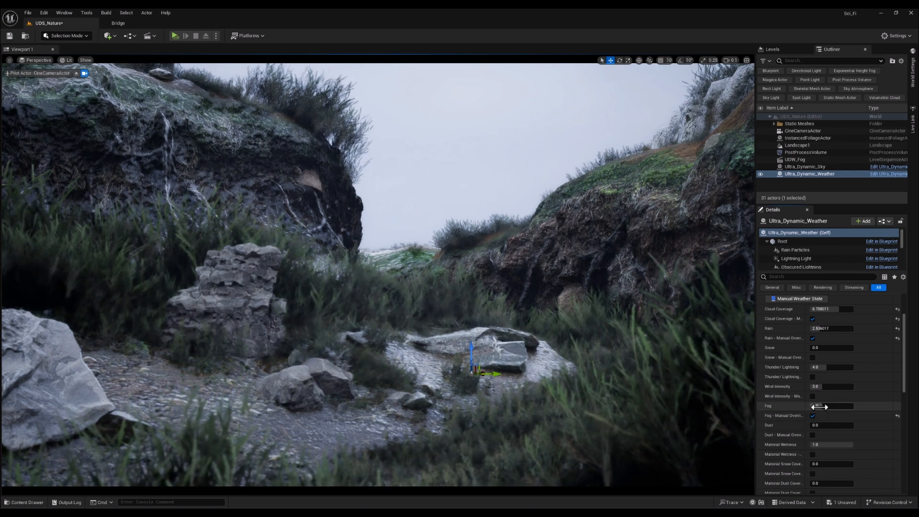
left_click(819, 406)
left_click_drag(820, 406, 841, 406)
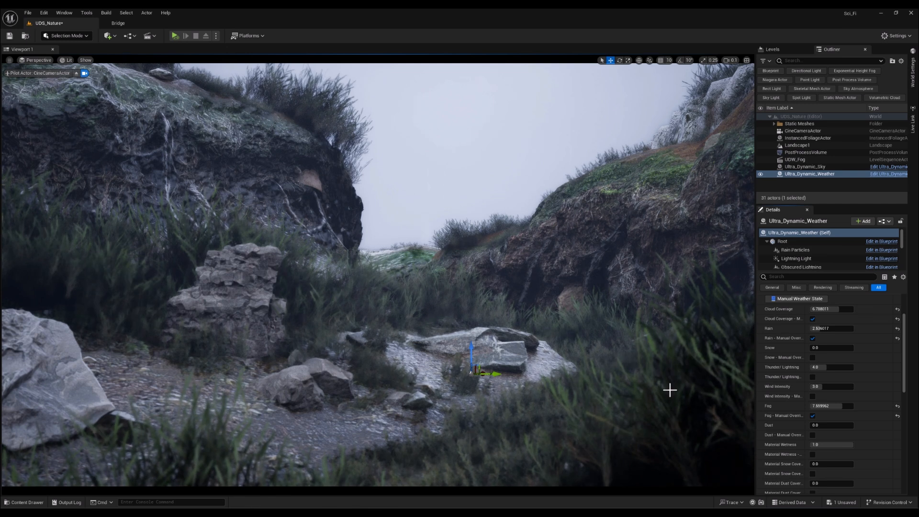
left_click_drag(832, 406, 846, 406)
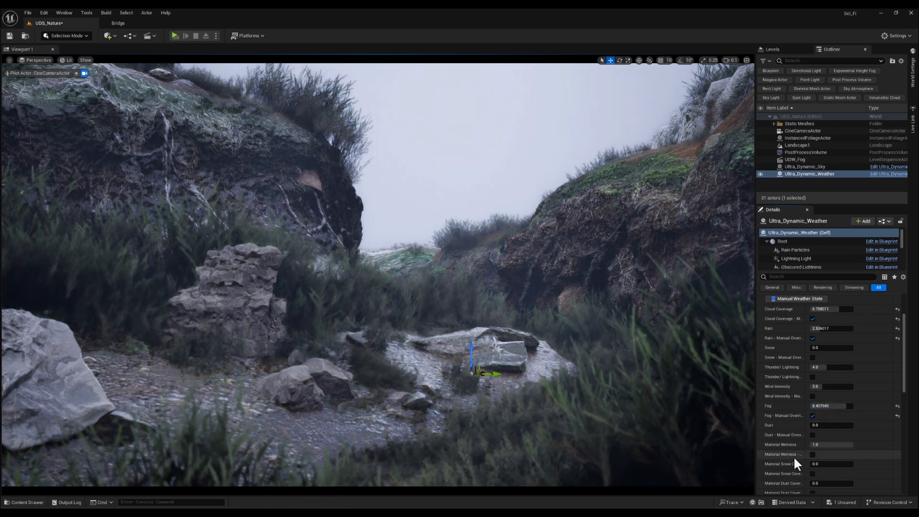
Enable the manual override for Material Wetness on Ultra_Dynamic_Weather and lower the wetness to about 0.45
scroll(795, 453, "down", 1)
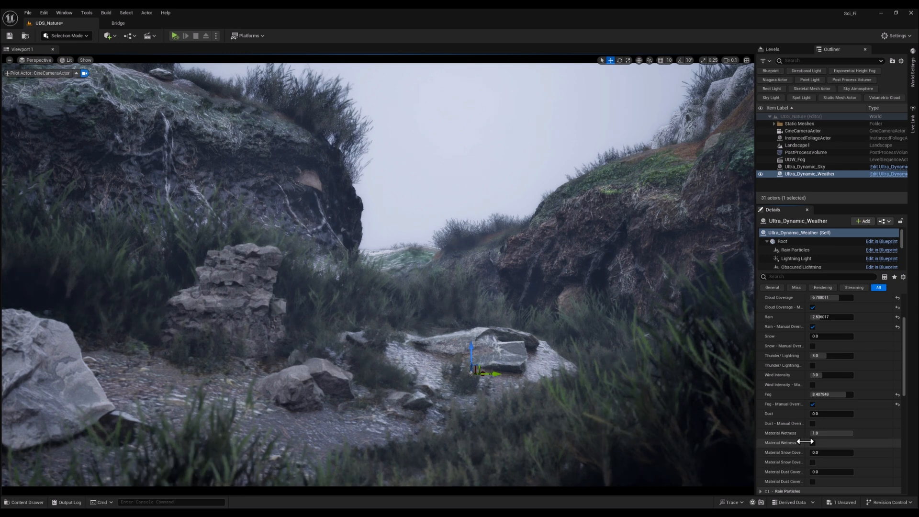
left_click(811, 443)
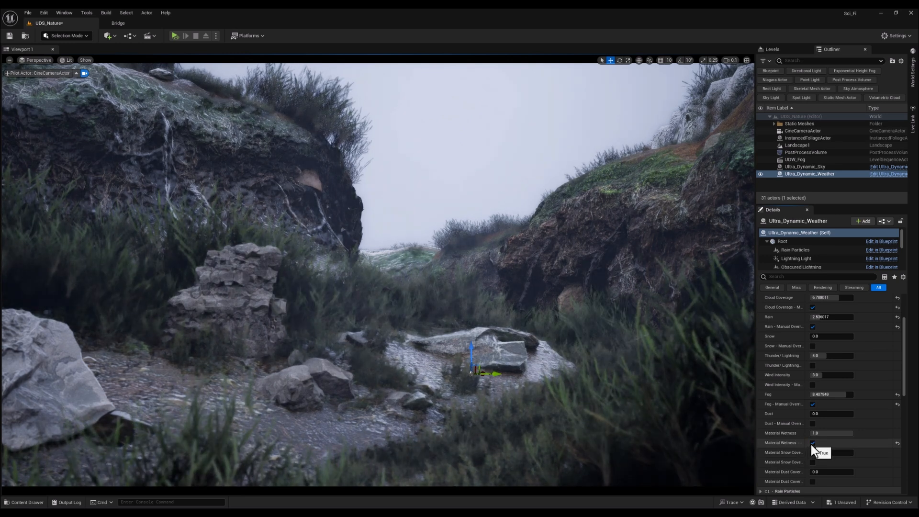
left_click_drag(817, 434, 822, 433)
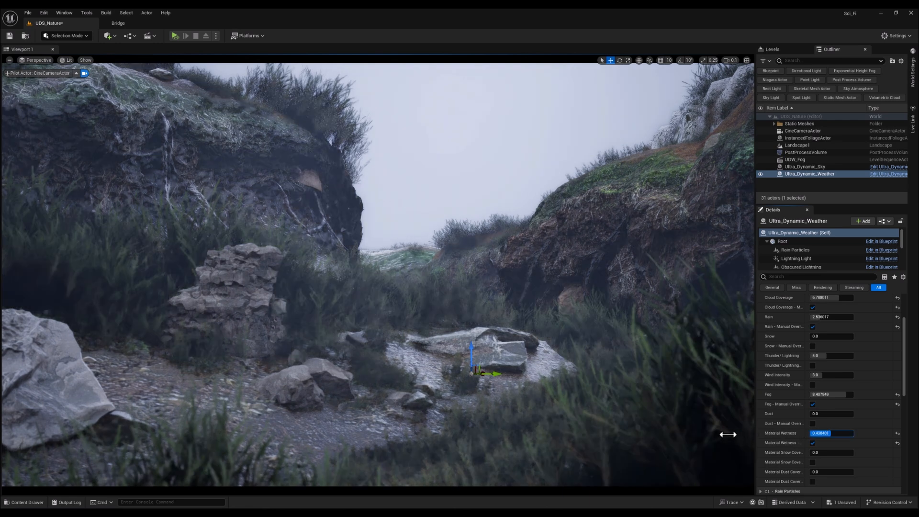
left_click_drag(728, 434, 727, 434)
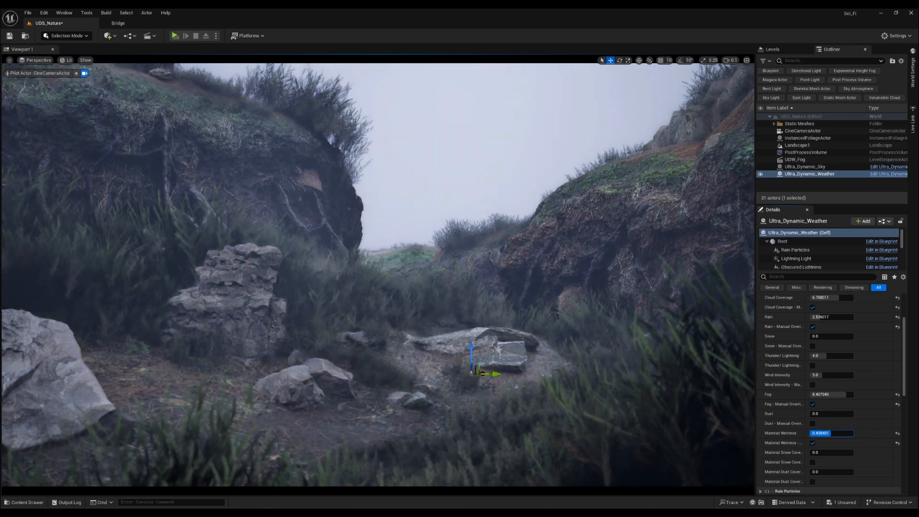
mouse_move(830, 433)
left_mouse_down()
mouse_move(811, 433)
mouse_move(828, 433)
left_mouse_up()
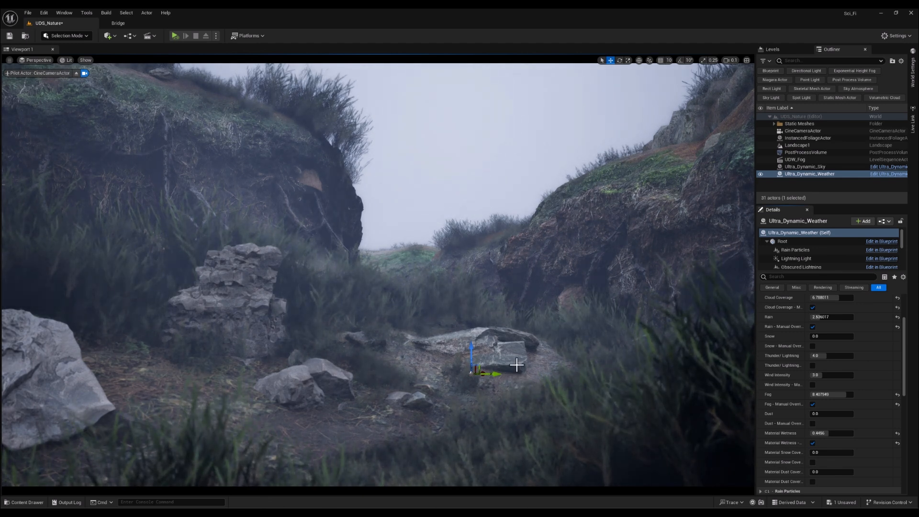
Open the M_CliffB material of the SM_CliffBOut2 ground mesh and bring its Wet_Weather_Effects node into view
left_click(520, 381)
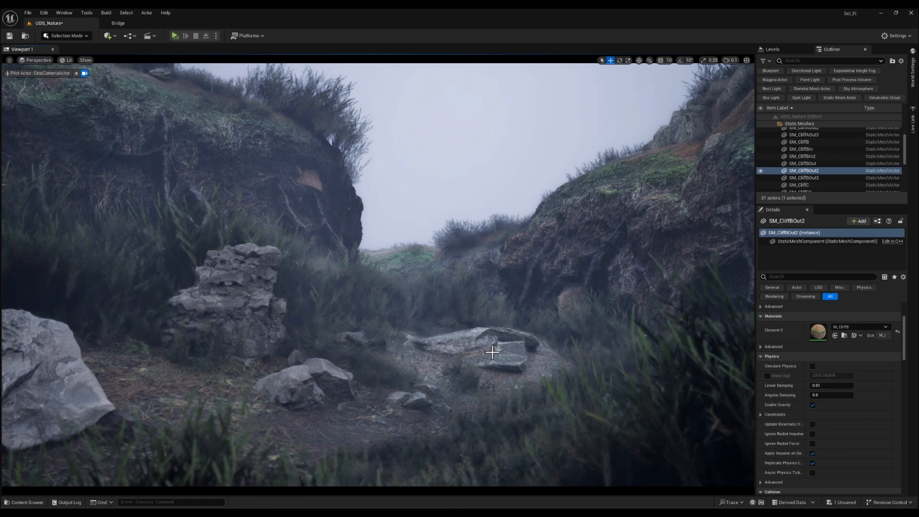
double_click(822, 330)
scroll(624, 219, "down", 6)
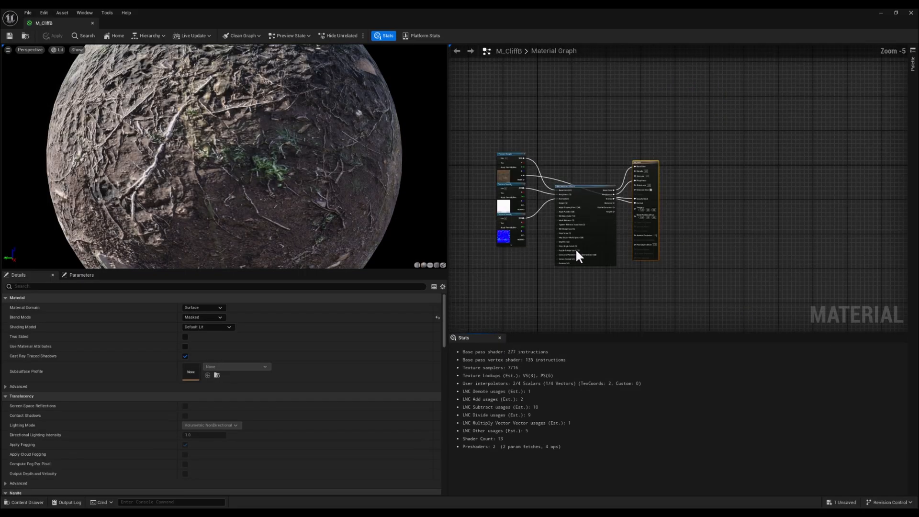
right_click_drag(564, 237, 575, 237)
scroll(569, 205, "up", 5)
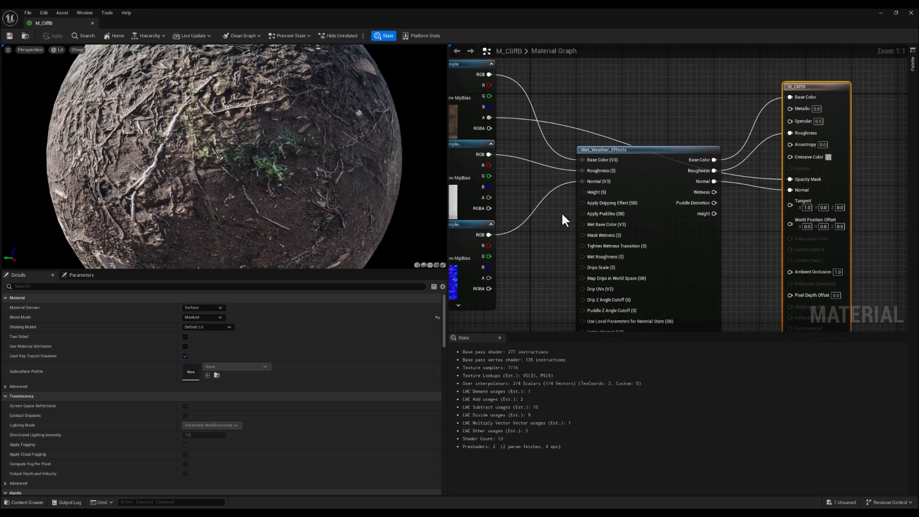
Move the existing Wet_Weather_Effects node down and add a second Wet_Weather_Effects node above it in the material graph
scroll(562, 211, "down", 3)
left_click(597, 185)
left_click_drag(599, 188, 592, 212)
right_click(594, 100)
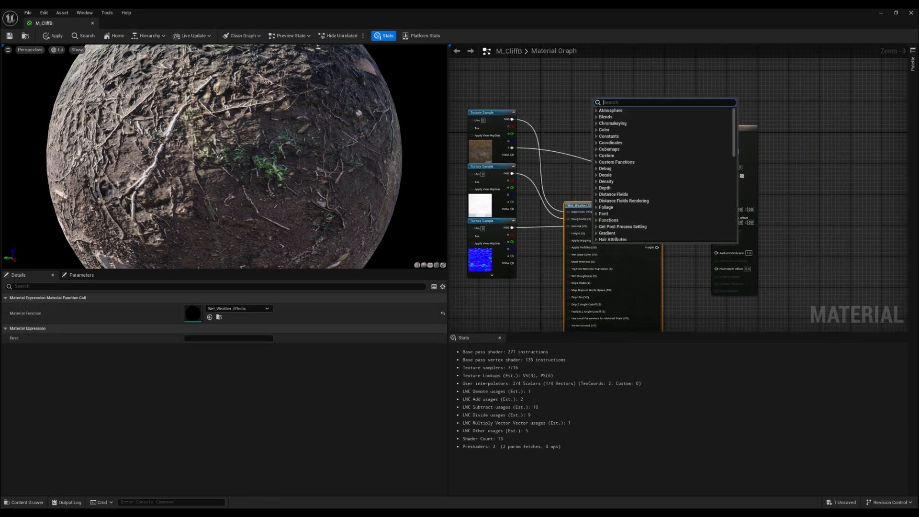
type("wet")
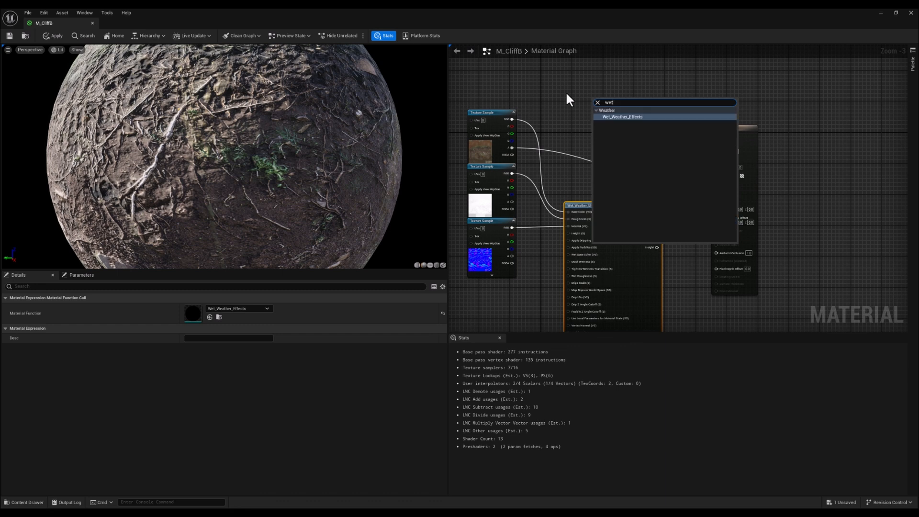
left_click(621, 117)
right_click_drag(621, 117, 628, 125)
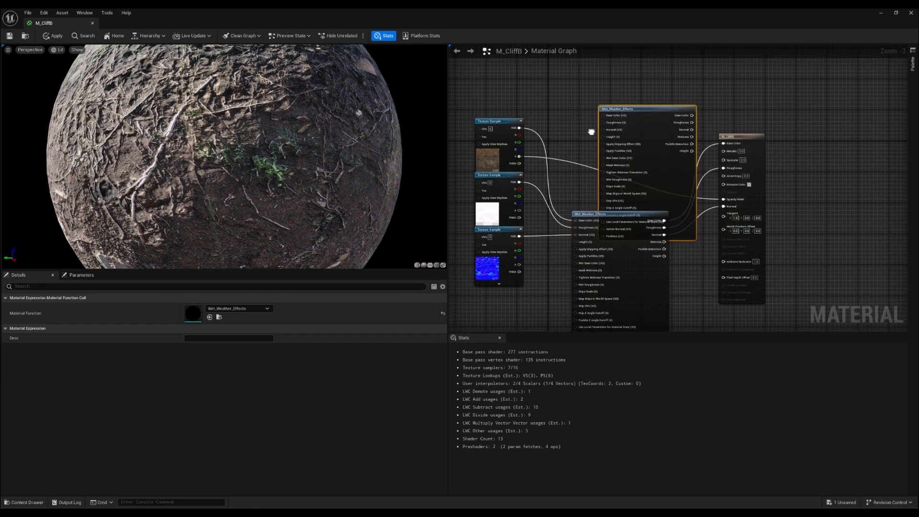
left_click_drag(632, 110, 618, 56)
right_click_drag(579, 99, 563, 153)
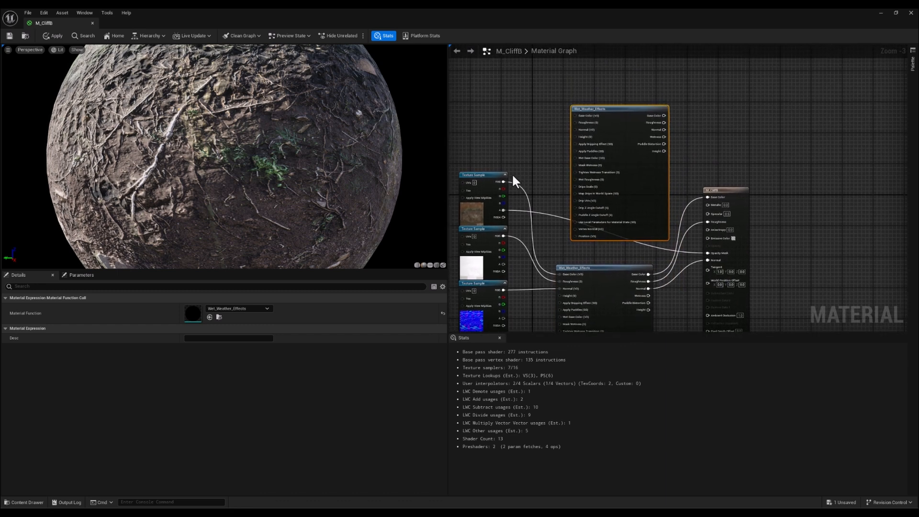
Delete the unconnected Wet_Weather_Effects node from the M_CliffB graph and apply the material
left_click(490, 178)
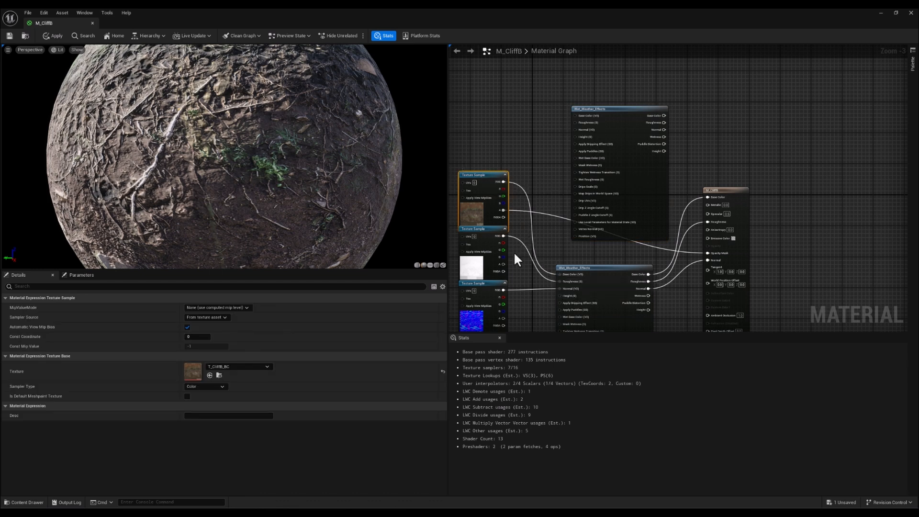
right_click_drag(514, 258, 525, 190)
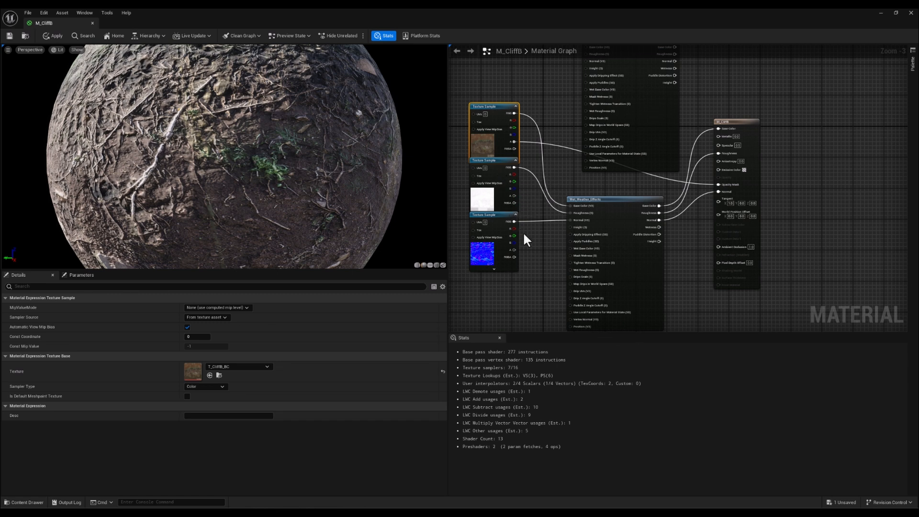
right_click_drag(559, 236, 552, 193)
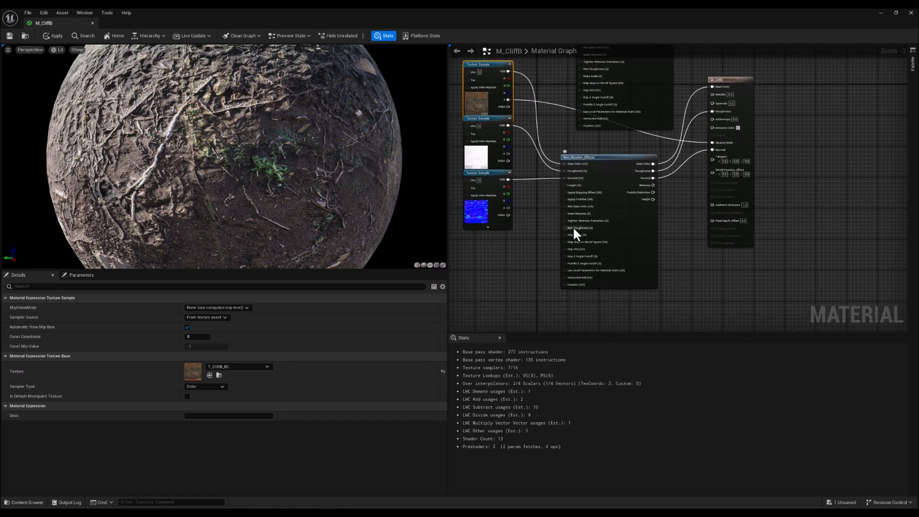
right_click_drag(677, 232, 618, 249)
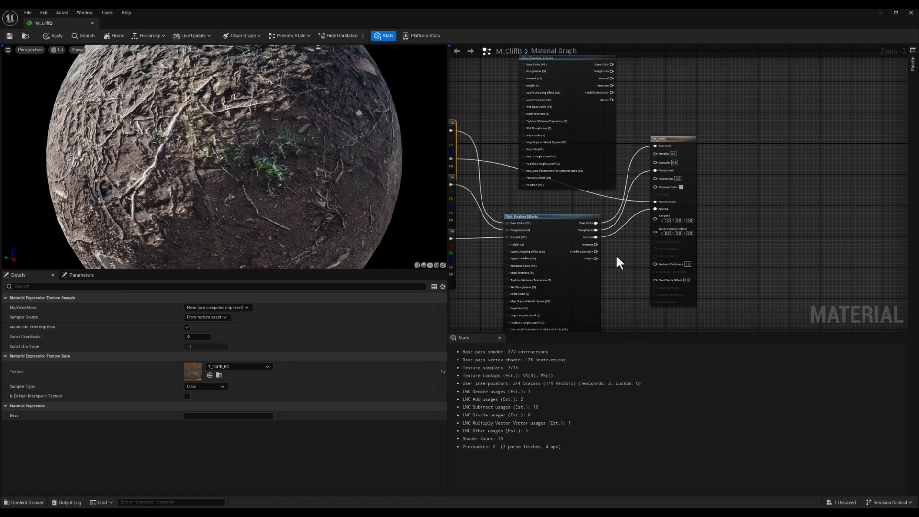
right_click_drag(617, 254, 649, 283)
left_click_drag(590, 94, 589, 83)
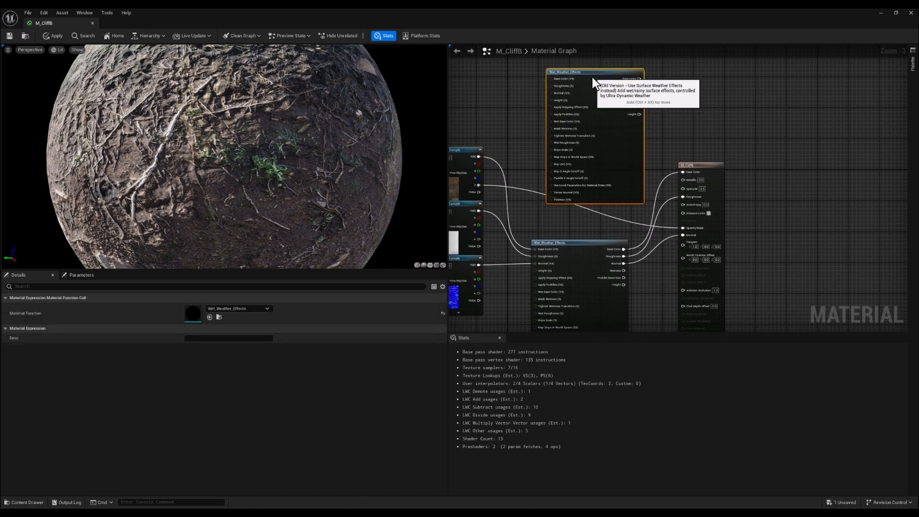
key("Delete")
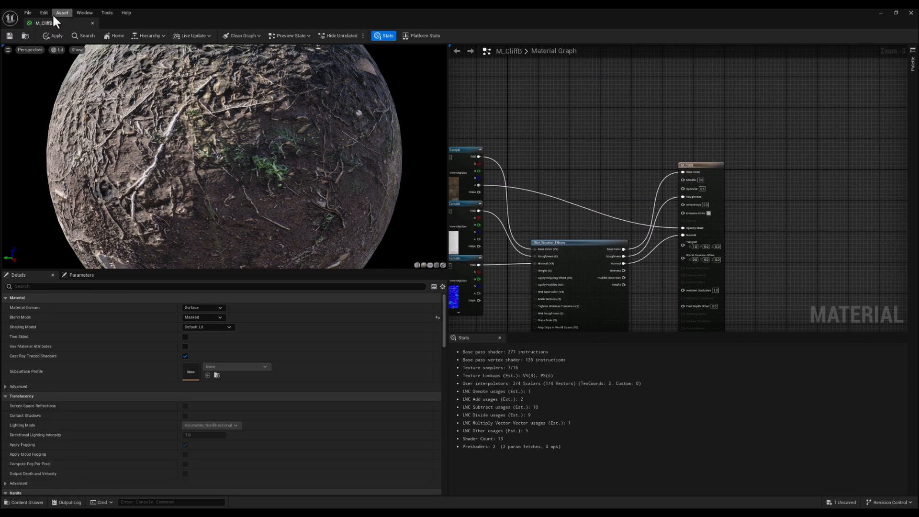
left_click(52, 36)
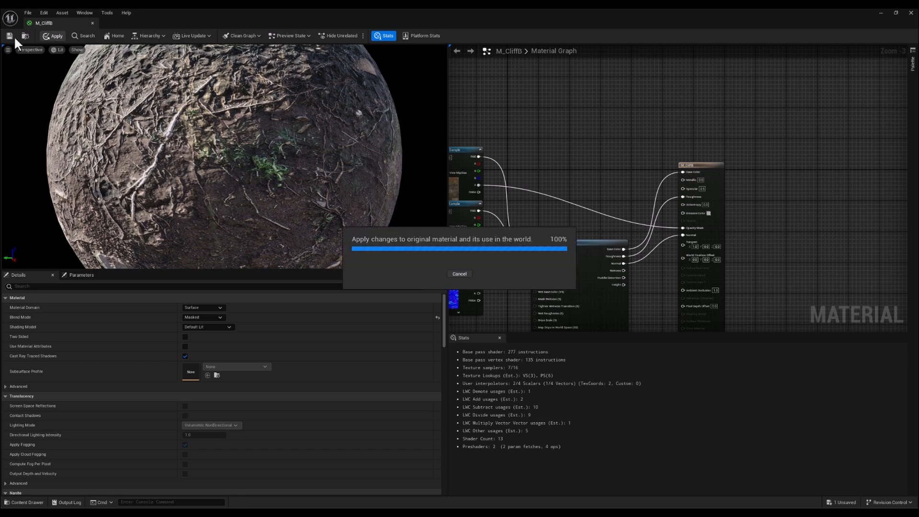
Close the M_CliffB material editor and raise Material Wetness on Ultra_Dynamic_Weather to 1.0
left_click(92, 23)
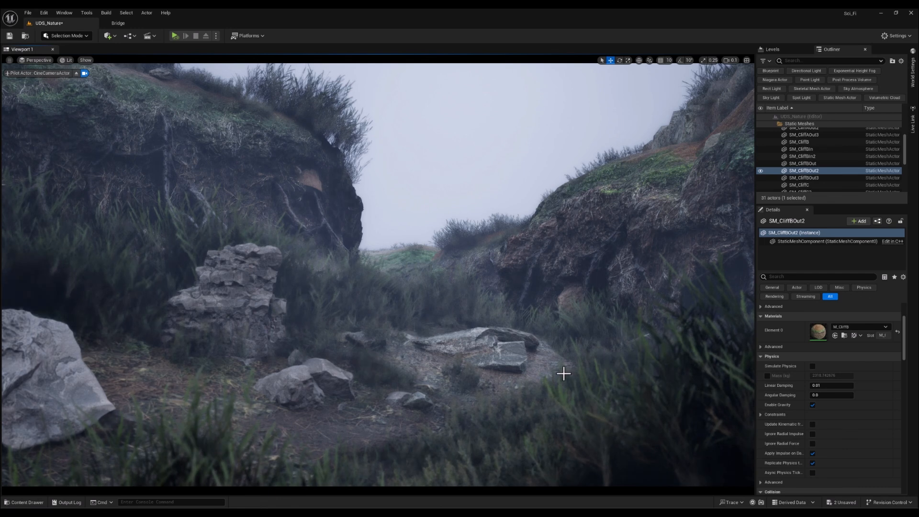
scroll(815, 172, "down", 5)
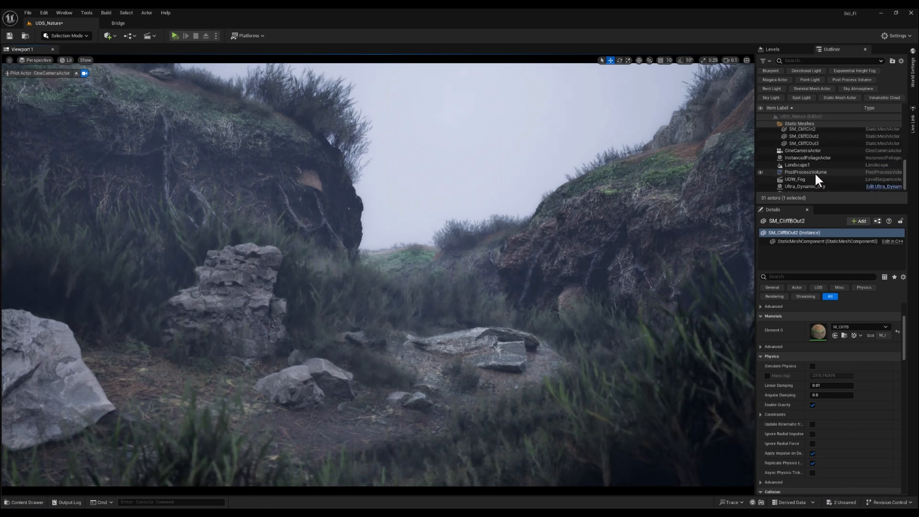
left_click(813, 188)
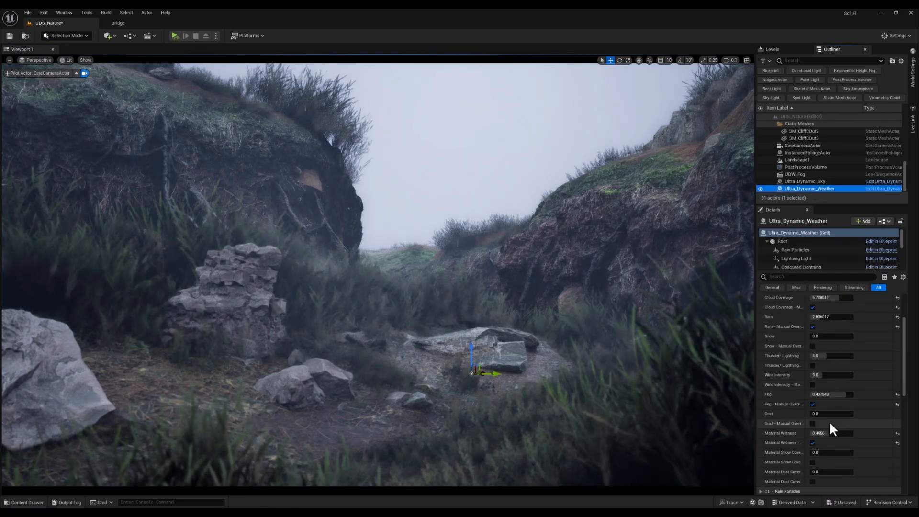
mouse_move(835, 432)
left_mouse_down()
mouse_move(852, 435)
mouse_move(837, 443)
left_mouse_up()
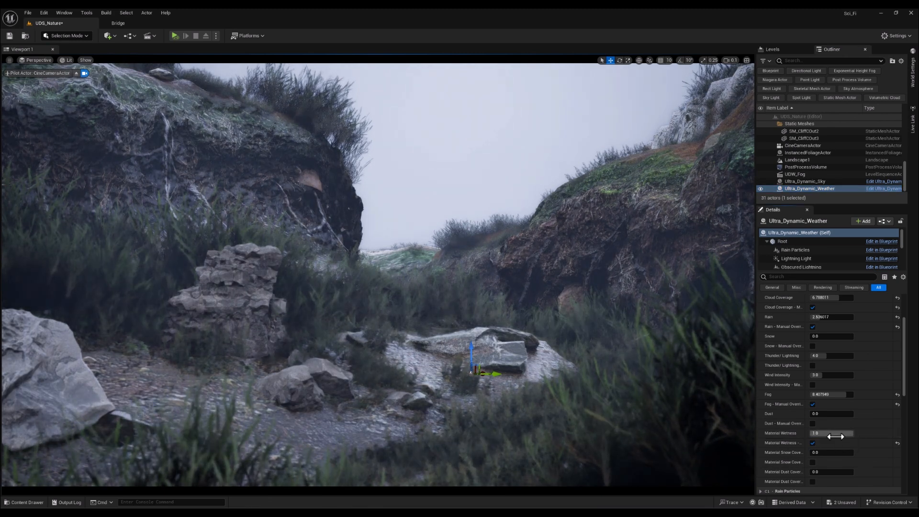
Try Material Wetness values of 0, 1 and 0.25 on Ultra_Dynamic_Weather to compare the ground's look
left_click(839, 432)
type("0")
key("Return")
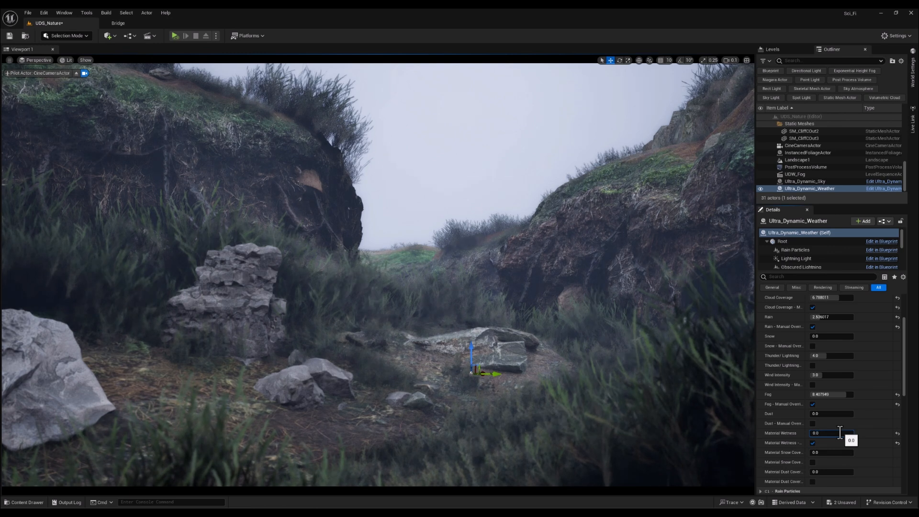
type("1")
key("Return")
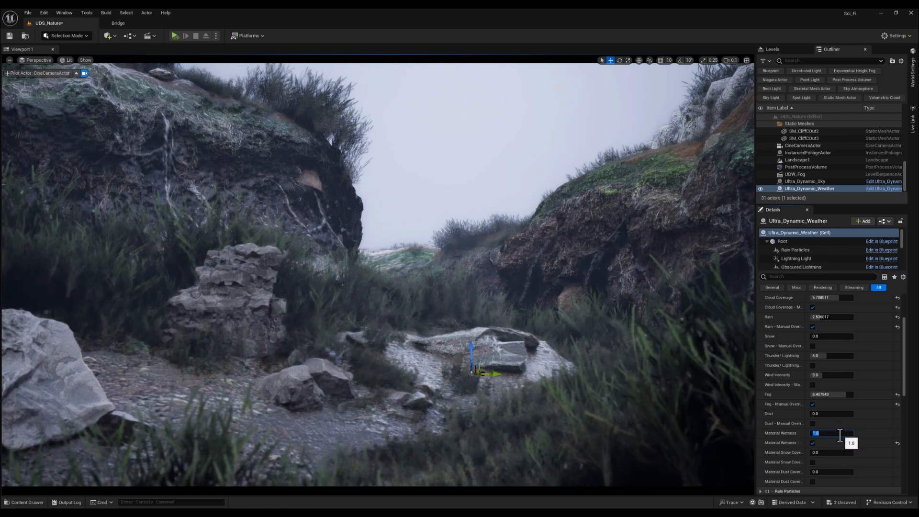
type("0.25")
key("Return")
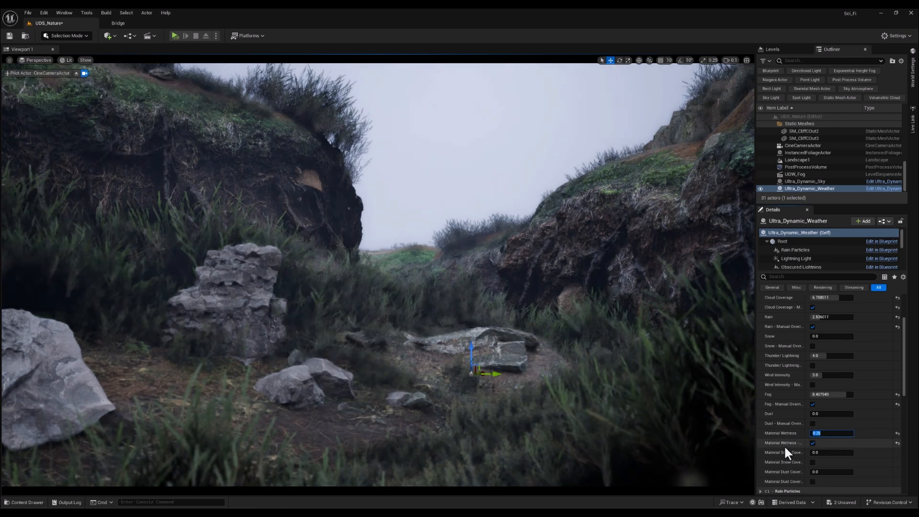
Set Material Wetness on Ultra_Dynamic_Weather to 0.65
type("0.65")
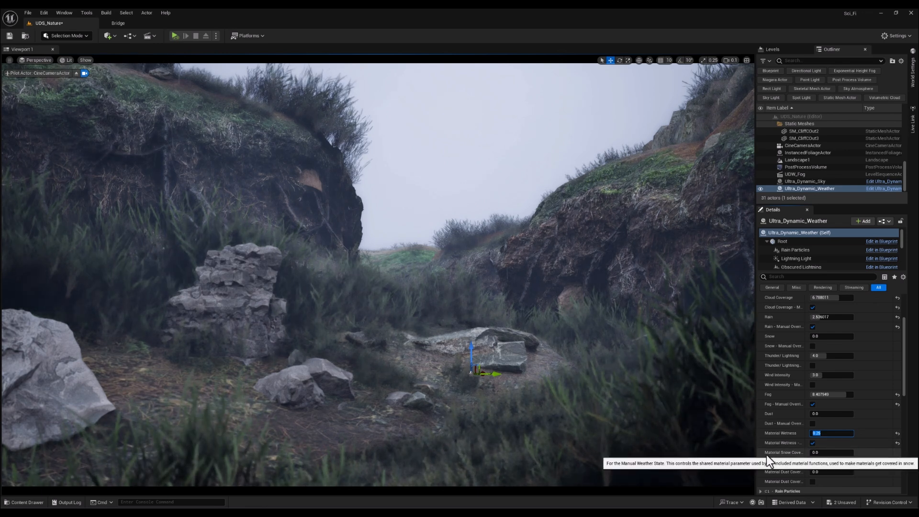
key("Return")
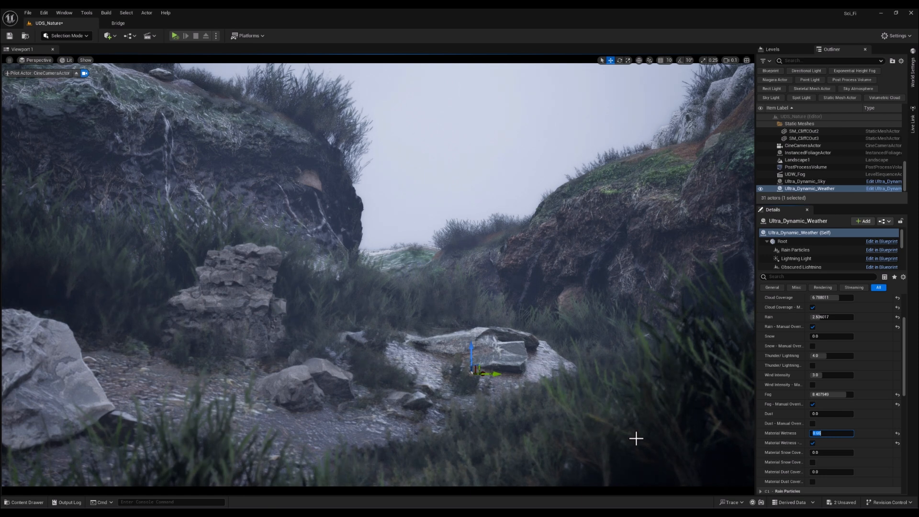
scroll(798, 420, "down", 2)
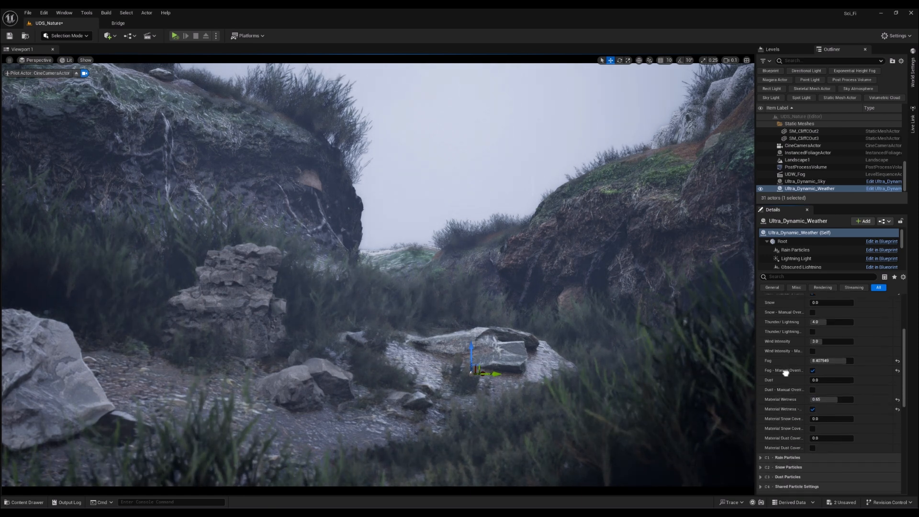
scroll(785, 373, "up", 5)
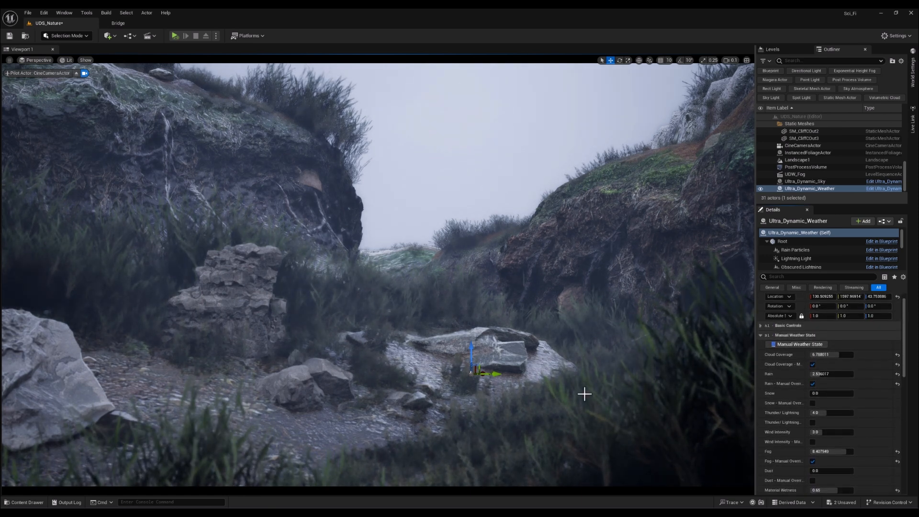
Lower the Time Of Day on Ultra_Dynamic_Sky to about 652.8 for darker morning light
left_click(817, 182)
scroll(775, 337, "down", 1)
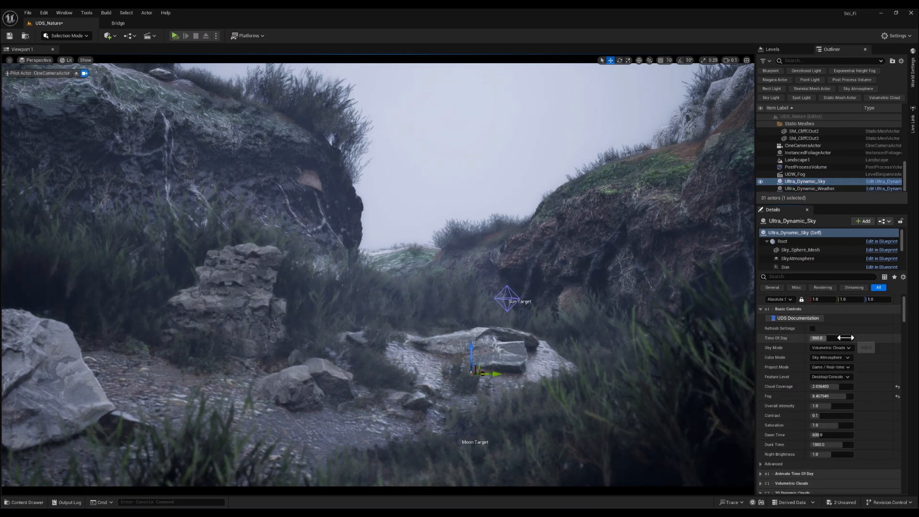
left_click_drag(845, 337, 840, 338)
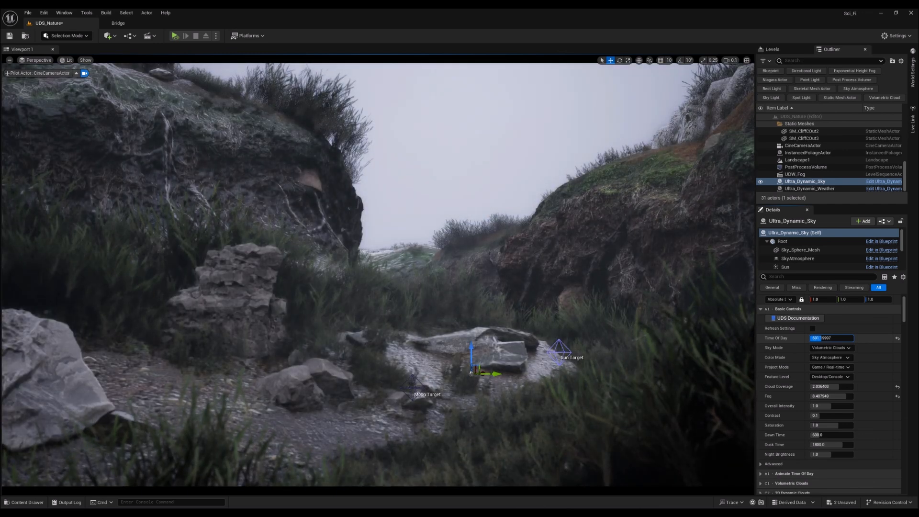
left_click_drag(839, 338, 836, 338)
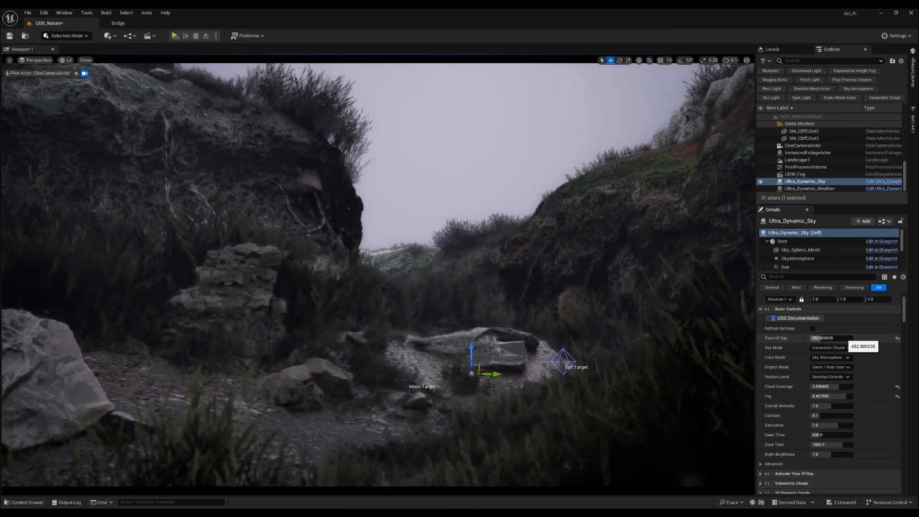
Set the sky's Project Mode to Cinematic / Offline and reduce its Fog to about 7.79
left_click(838, 368)
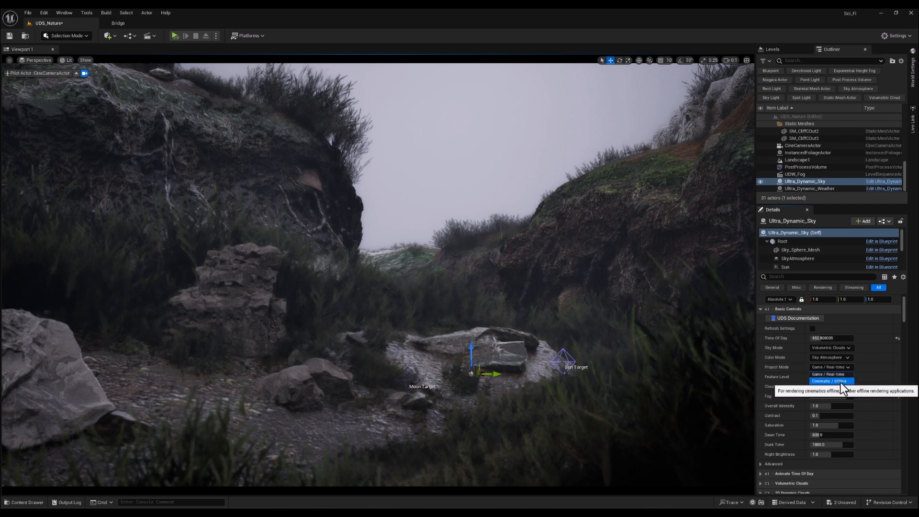
left_click(840, 383)
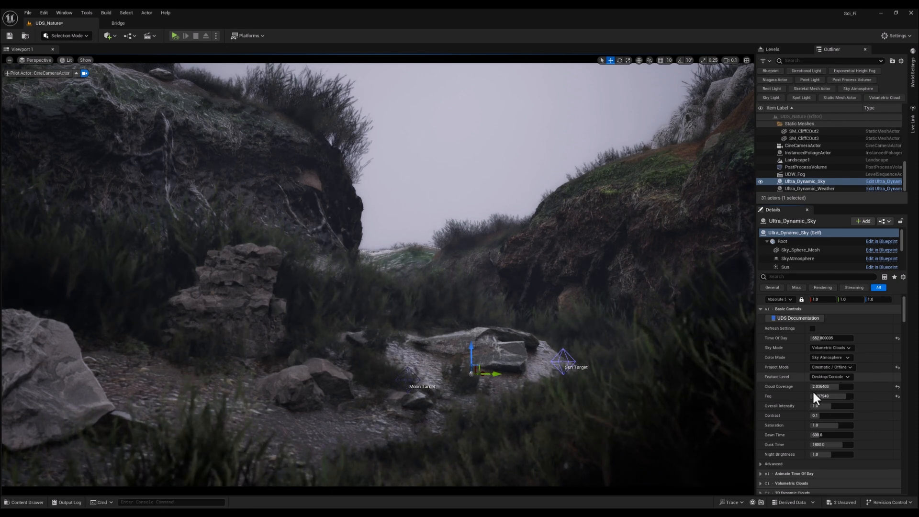
scroll(781, 409, "down", 3)
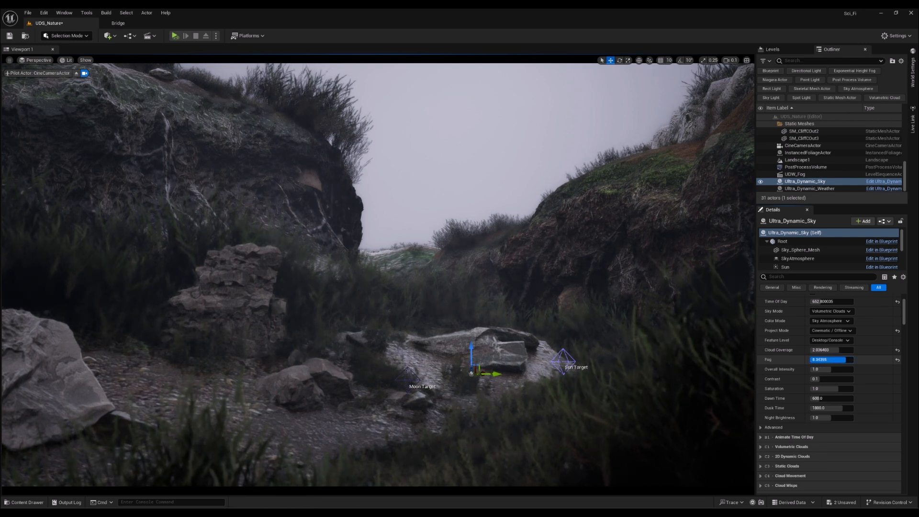
left_click_drag(831, 359, 851, 360)
left_click_drag(851, 359, 843, 359)
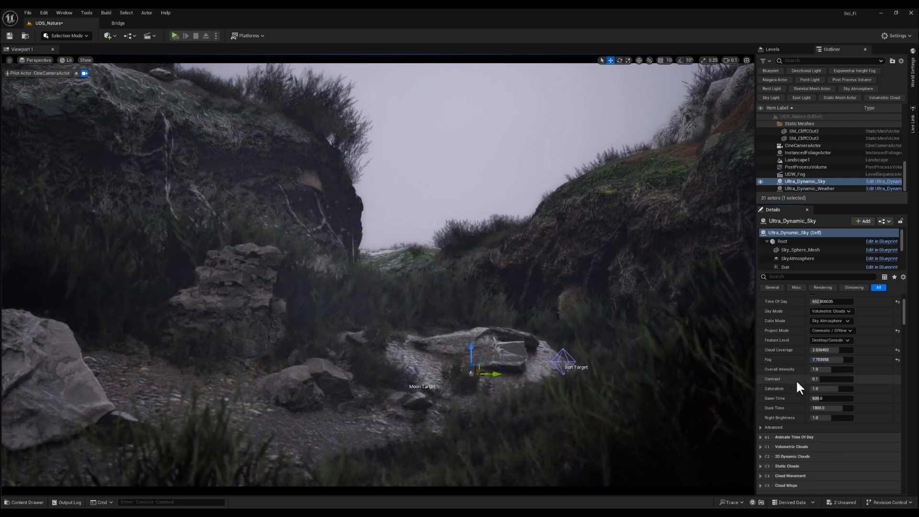
Enable Simulate Real Sun on Ultra_Dynamic_Sky, with latitude about 62.7 and longitude about 18.3
scroll(796, 380, "down", 4)
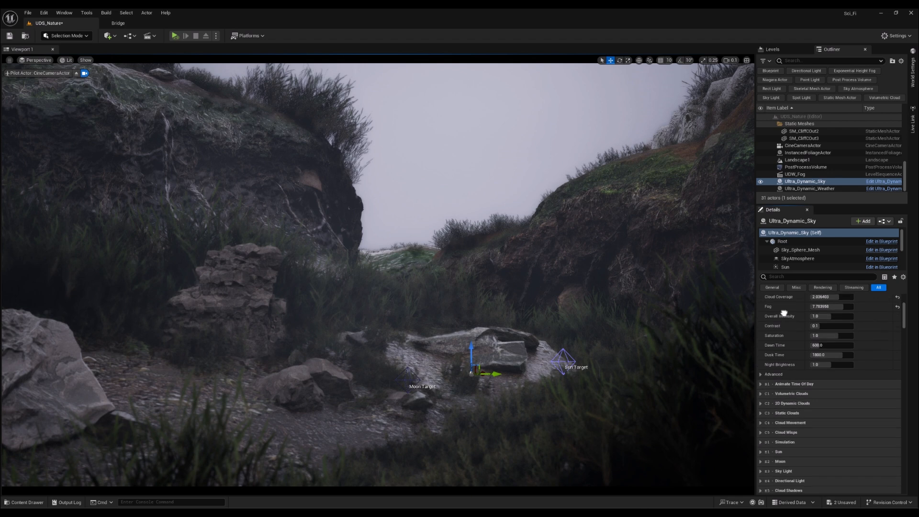
scroll(791, 385, "down", 6)
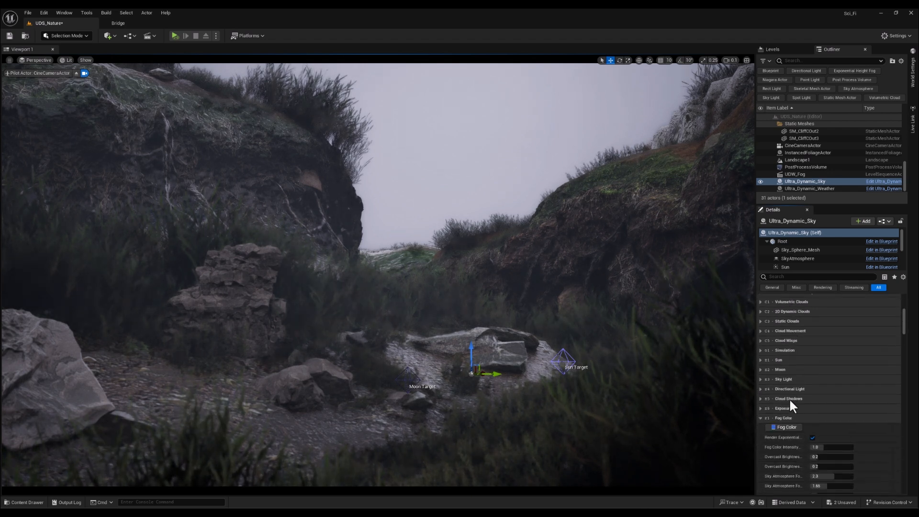
scroll(790, 402, "up", 2)
left_click(761, 373)
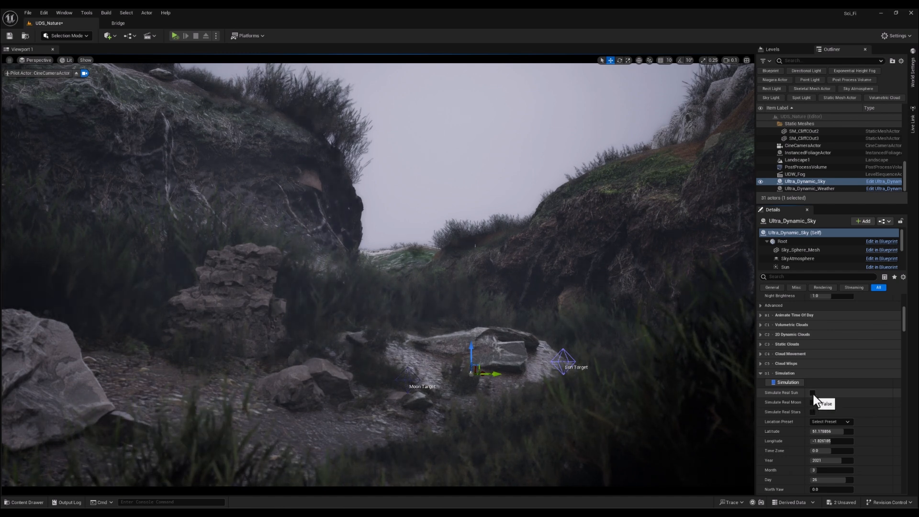
left_click(813, 393)
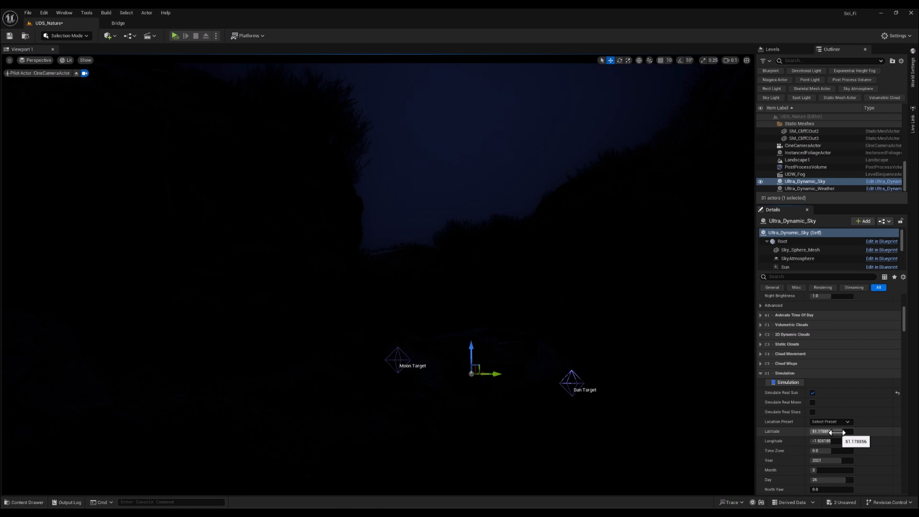
left_click_drag(836, 433, 864, 432)
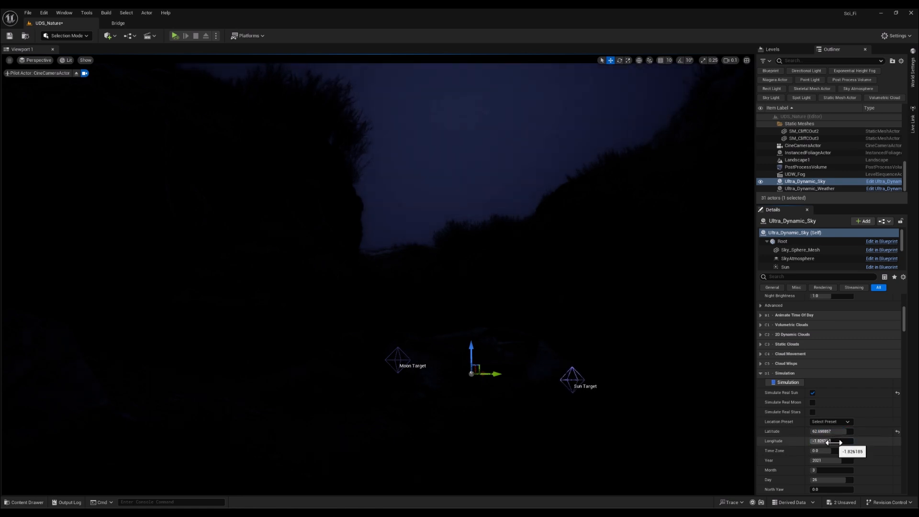
left_click_drag(835, 442, 861, 441)
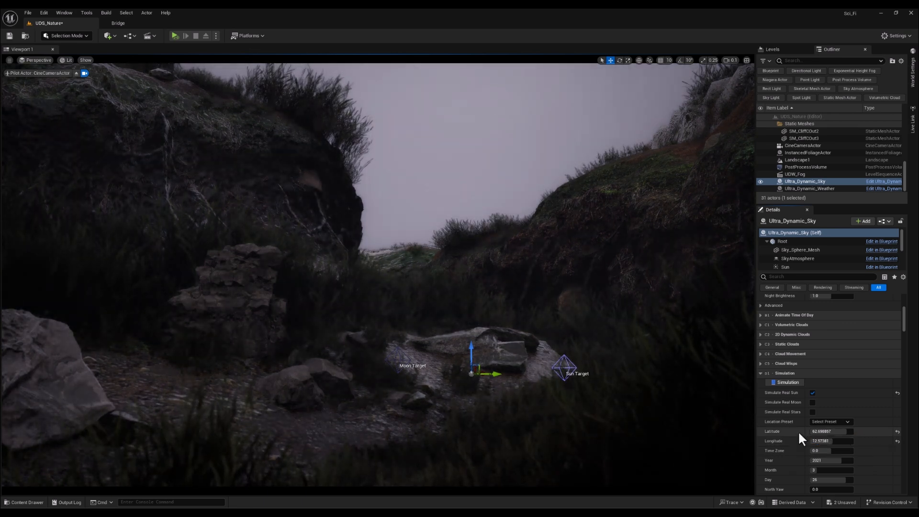
left_click_drag(827, 441, 830, 444)
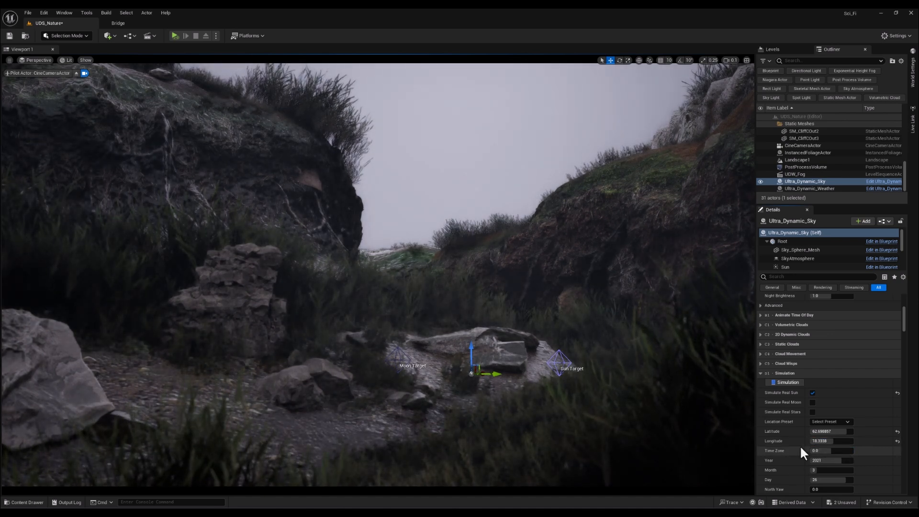
In the sky's Fog Color settings, lower Fog Color Intensity to about 0.91 and the first Overcast Brightness value to about 0.16
scroll(799, 445, "down", 1)
scroll(800, 448, "down", 7)
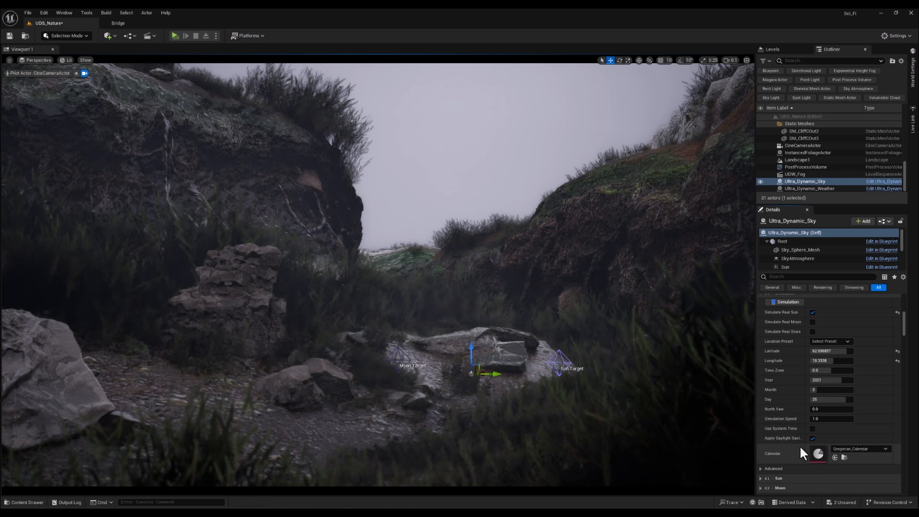
scroll(776, 386, "down", 10)
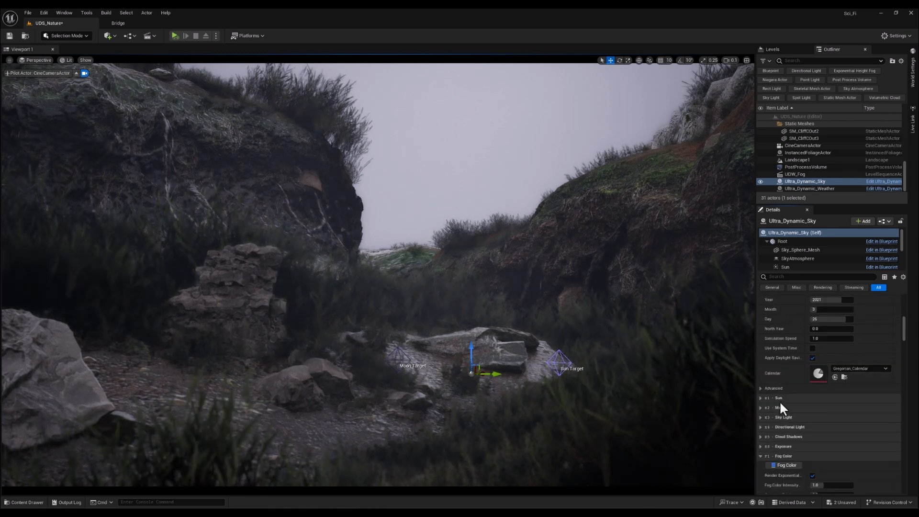
scroll(780, 433, "down", 5)
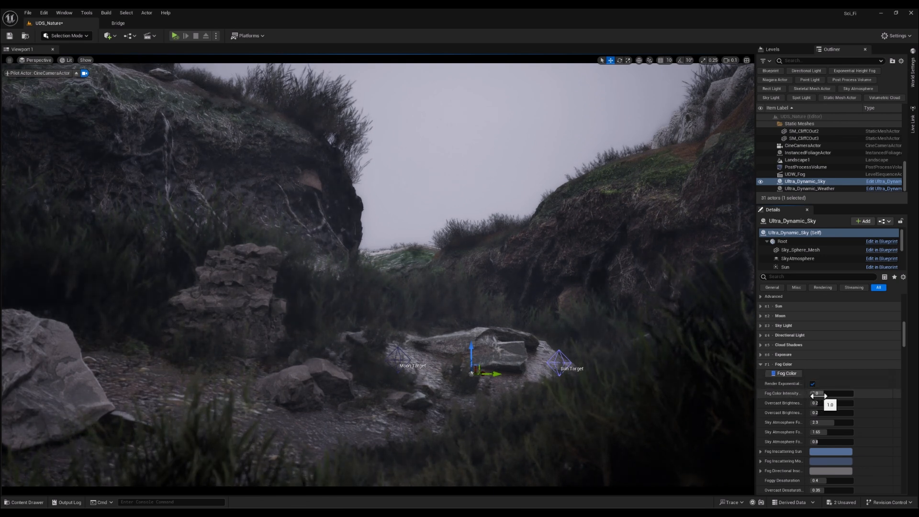
left_click_drag(818, 395, 811, 395)
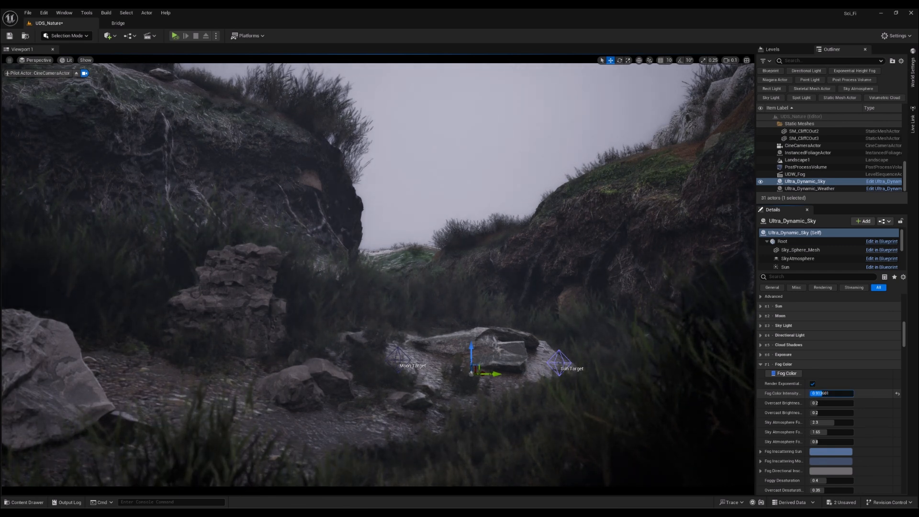
left_click_drag(810, 396, 814, 395)
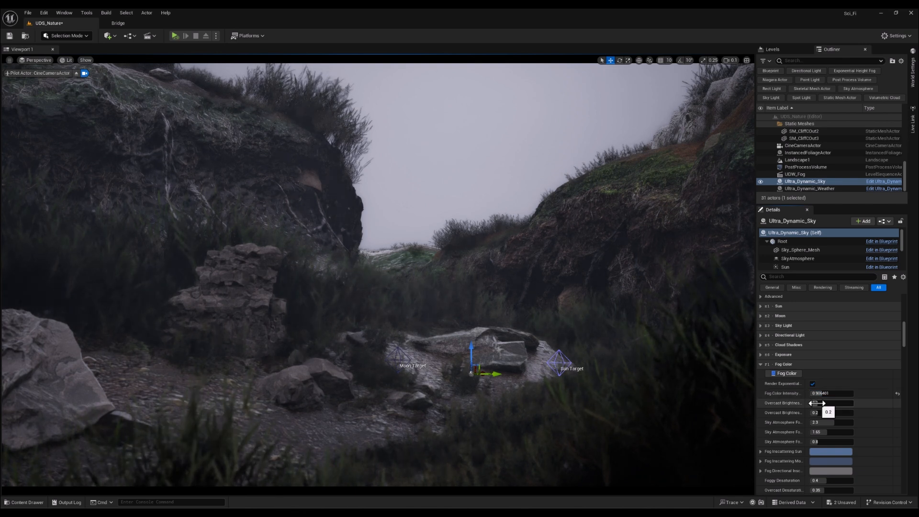
left_click_drag(816, 403, 813, 404)
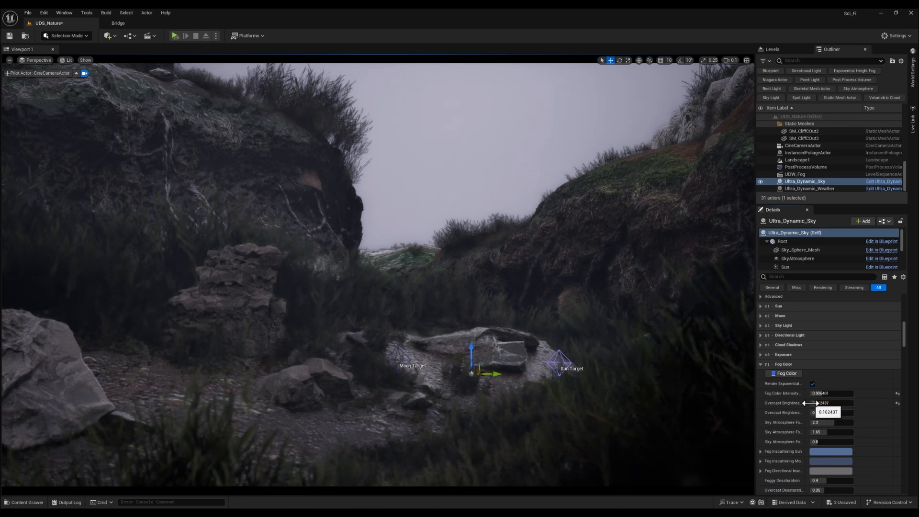
In the sky's Fog Density settings, raise Base Fog Density to about 0.041 and the foggy density contribution to about 0.117
scroll(796, 407, "down", 6)
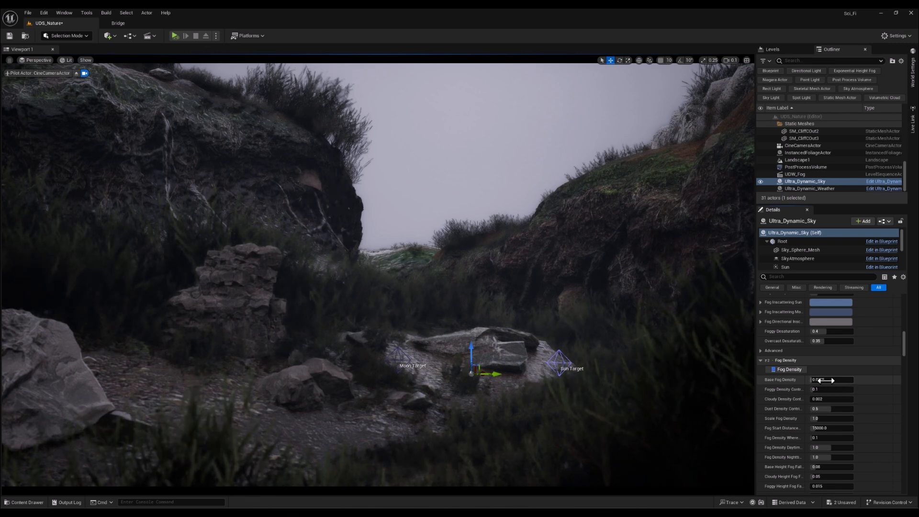
left_click_drag(811, 379, 816, 380)
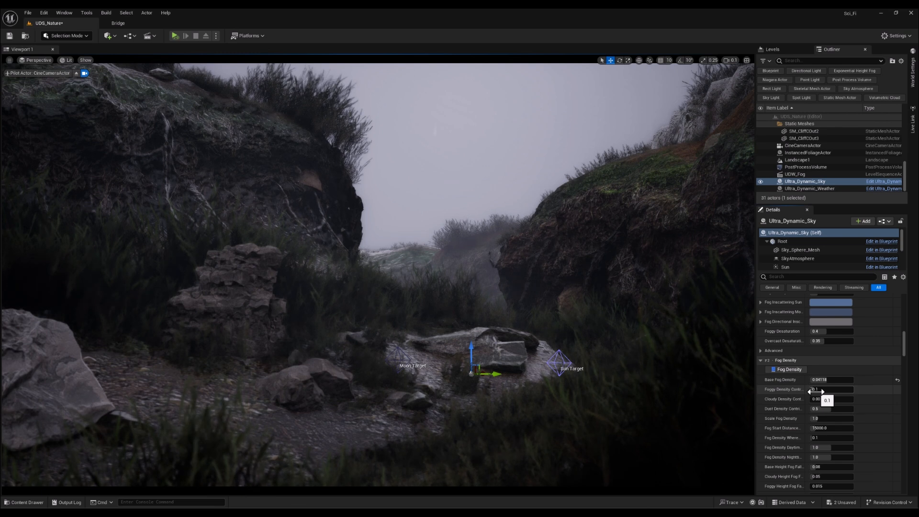
left_click_drag(816, 391, 816, 389)
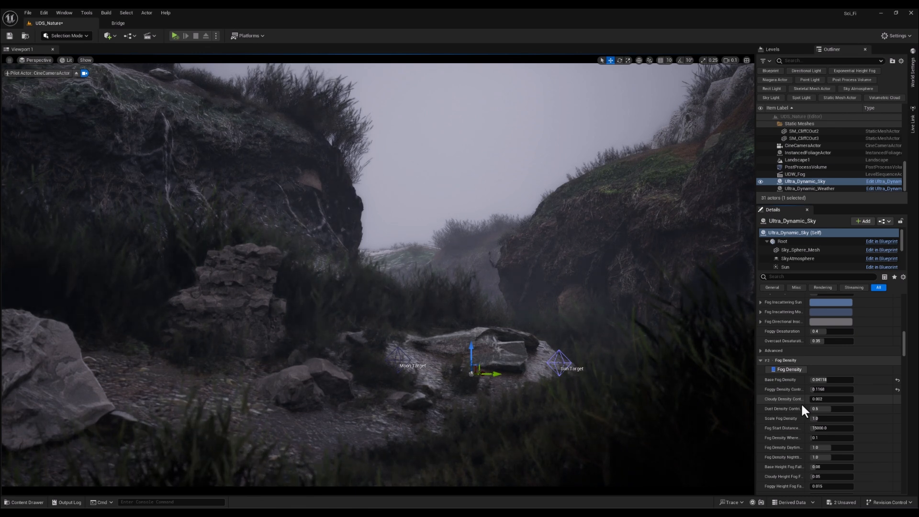
scroll(799, 406, "down", 1)
scroll(798, 405, "down", 3)
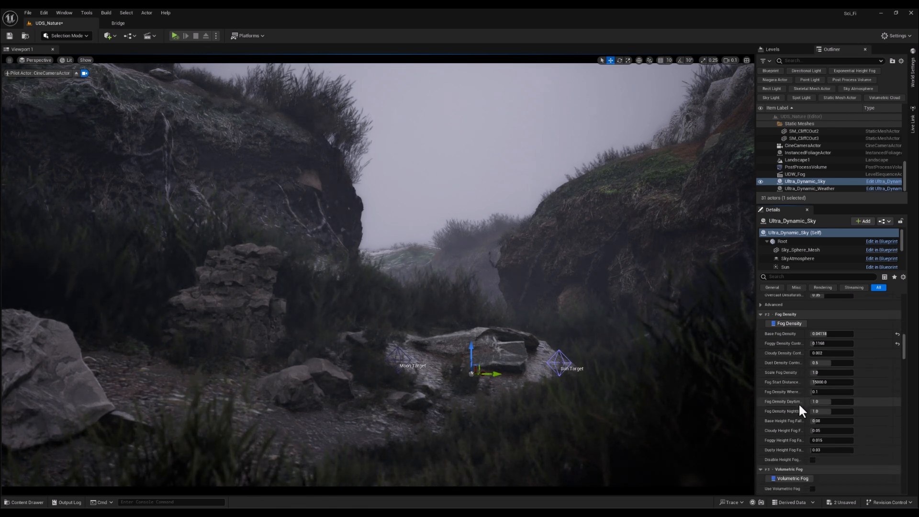
Enable Use Volumetric Fog on the sky and lower its fog extinction to about 2.3
scroll(797, 404, "down", 3)
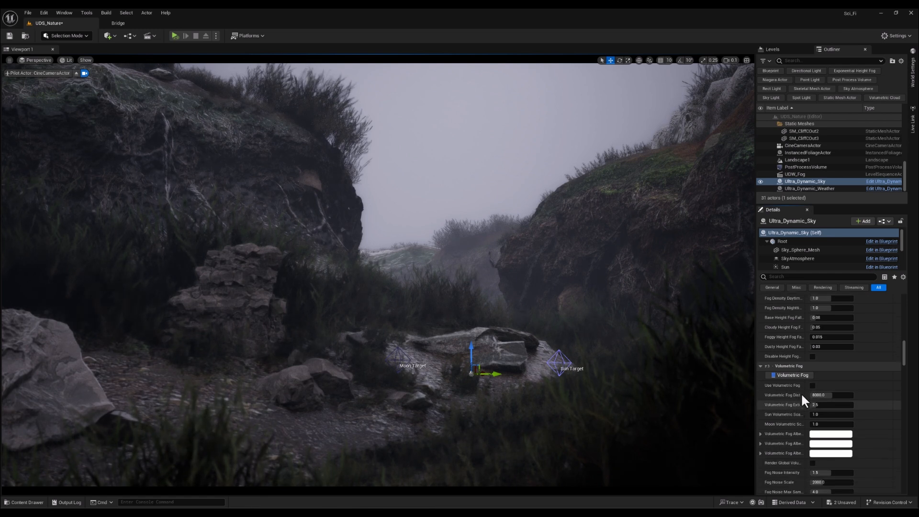
left_click(812, 385)
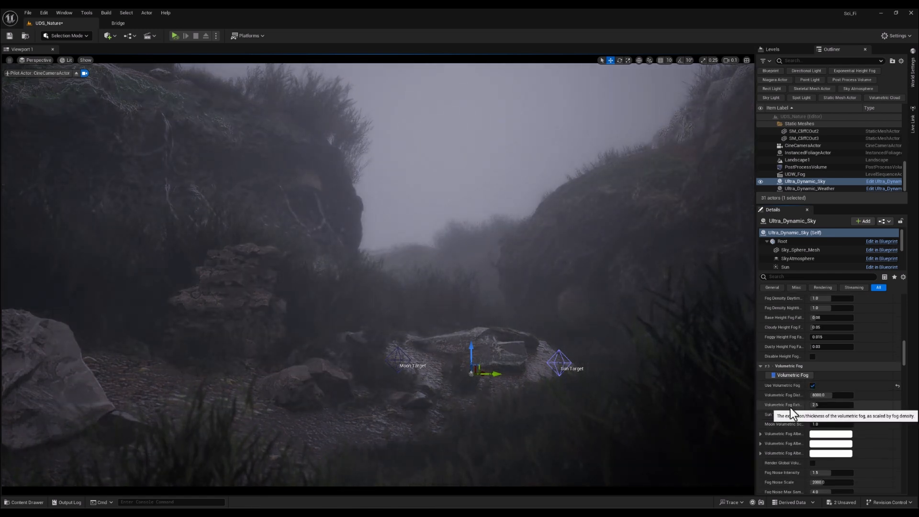
scroll(777, 413, "down", 1)
scroll(776, 422, "down", 1)
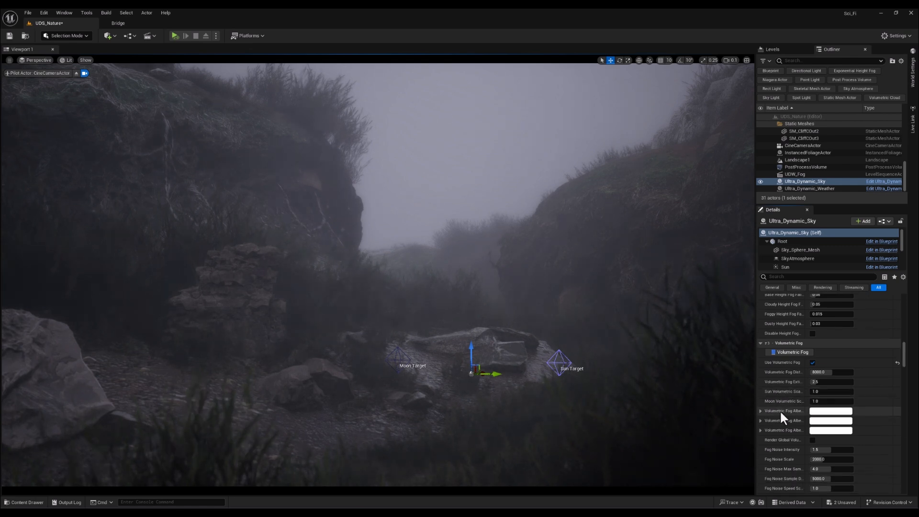
left_click(823, 382)
type("4.06")
key("Return")
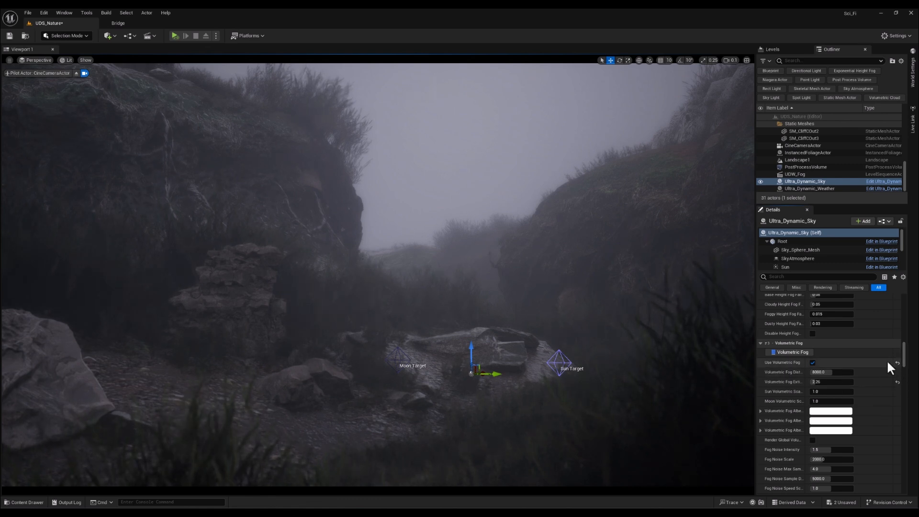
Tint the first Volumetric Fog Albedo color pale green (hex sRGB C7FFD7FF) and enable the Render Global Volumetric option
left_click(828, 411)
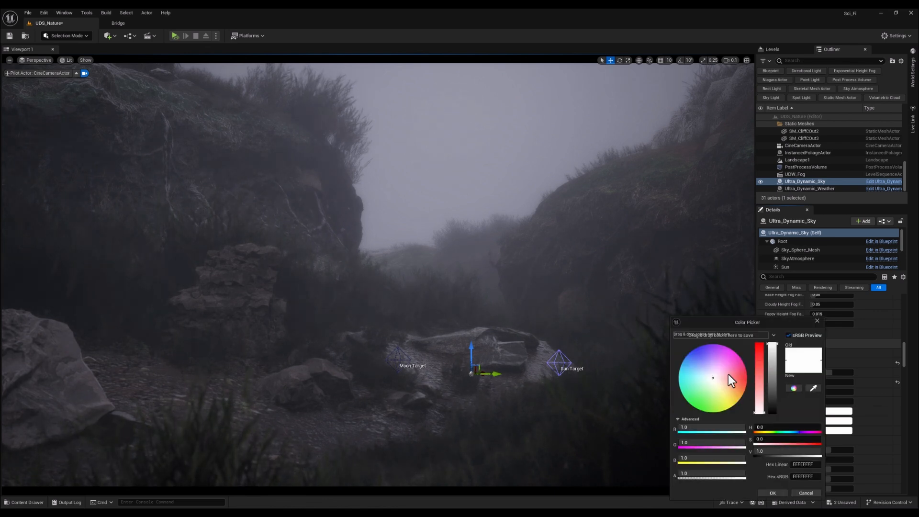
mouse_move(711, 378)
left_mouse_down()
mouse_move(705, 386)
mouse_move(701, 376)
mouse_move(702, 389)
left_mouse_up()
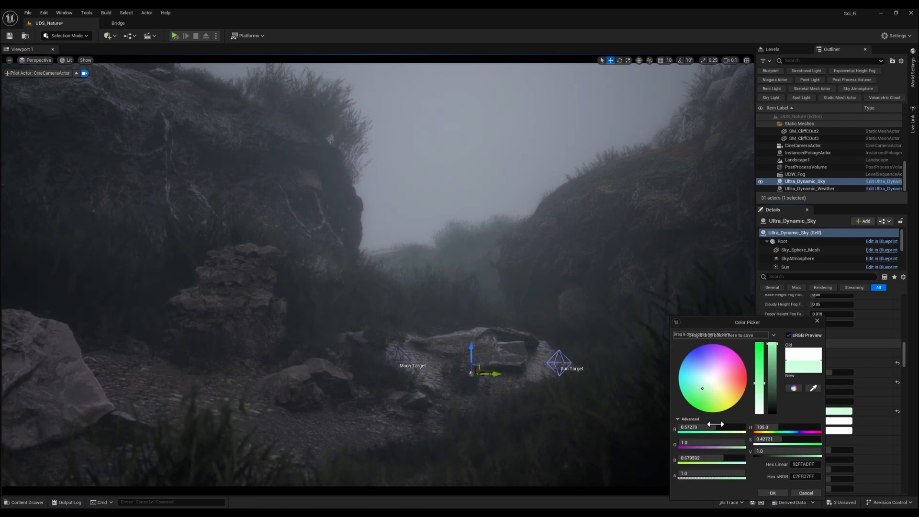
left_click(773, 492)
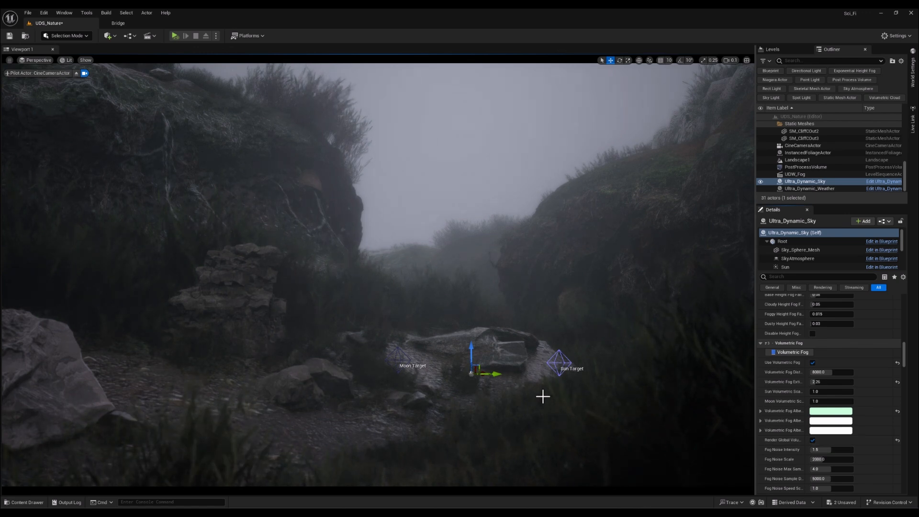
Run the console command r.ssfs 0 to switch off screen-space fog scattering
right_click_drag(543, 396, 577, 395)
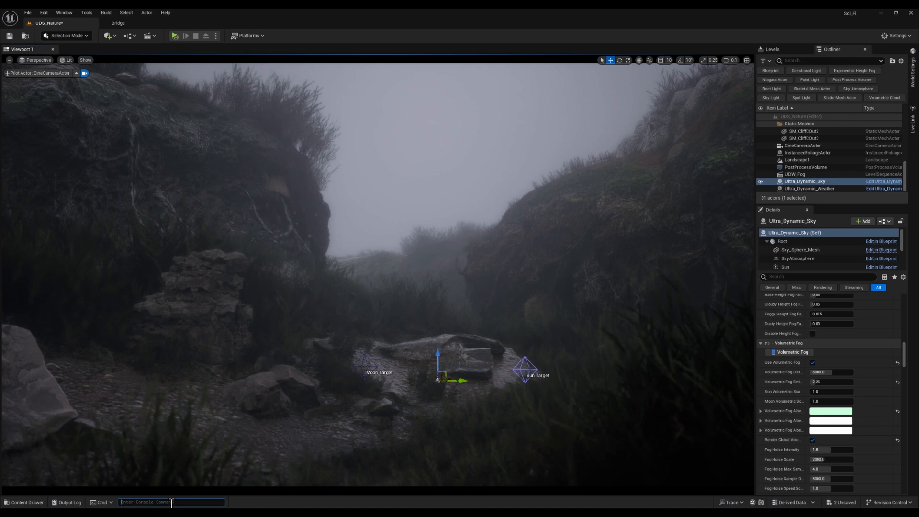
type("r.")
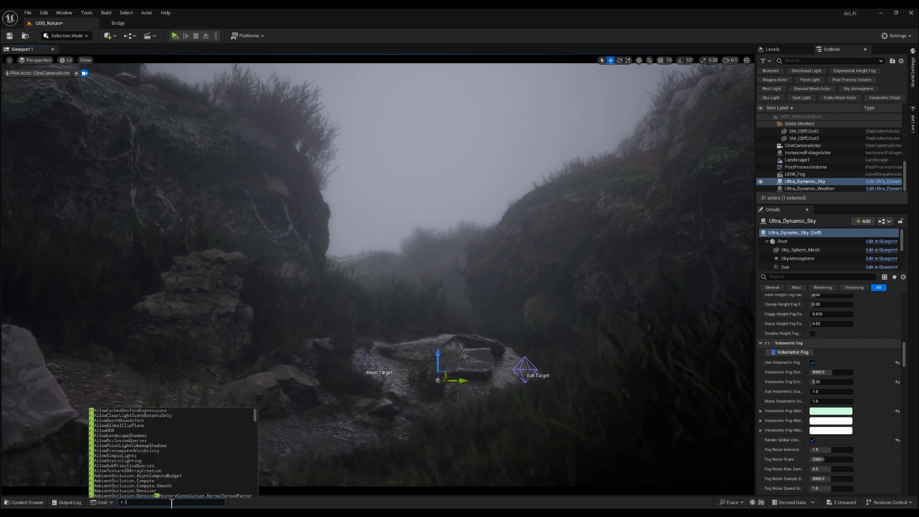
type("ssfs")
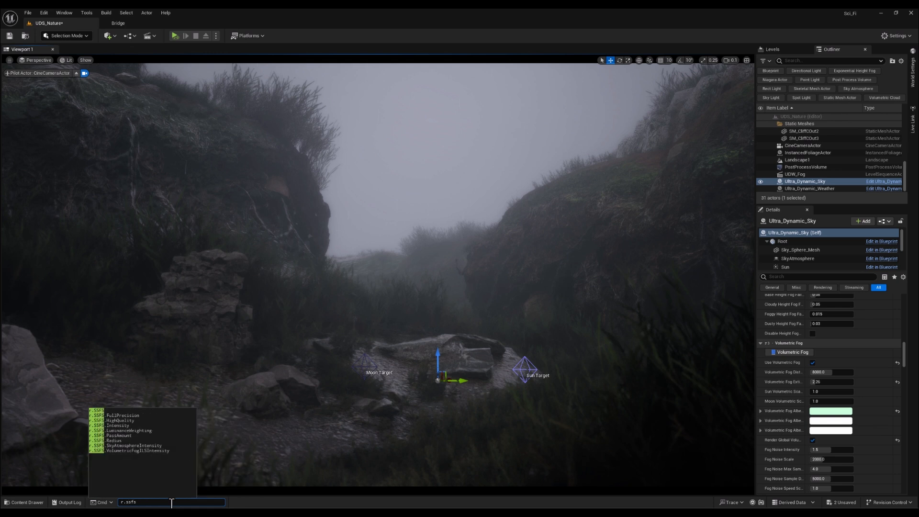
type(" 0")
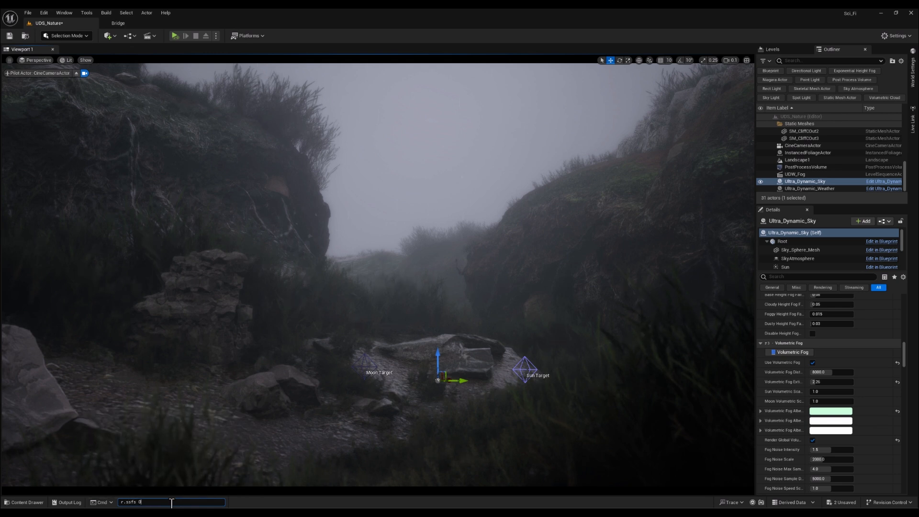
key("Return")
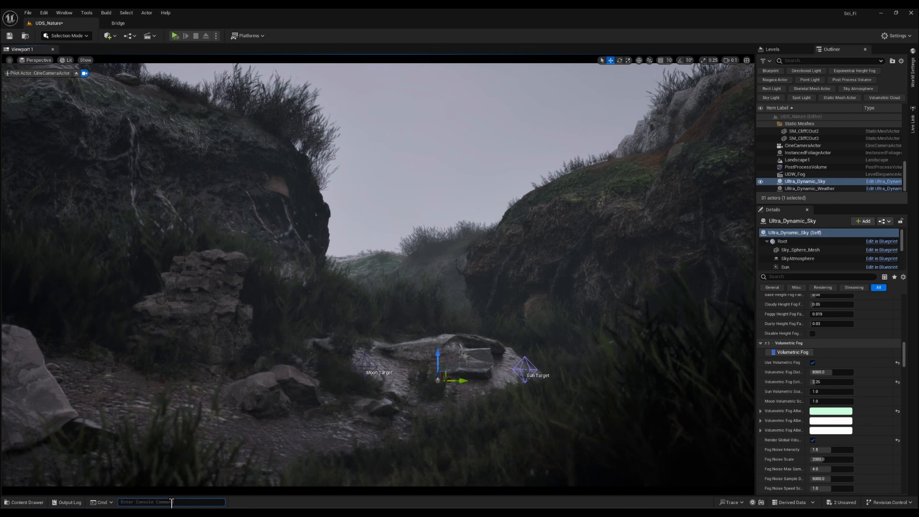
Run the console command r.ssfs 1 to switch screen-space fog scattering back on
type("r")
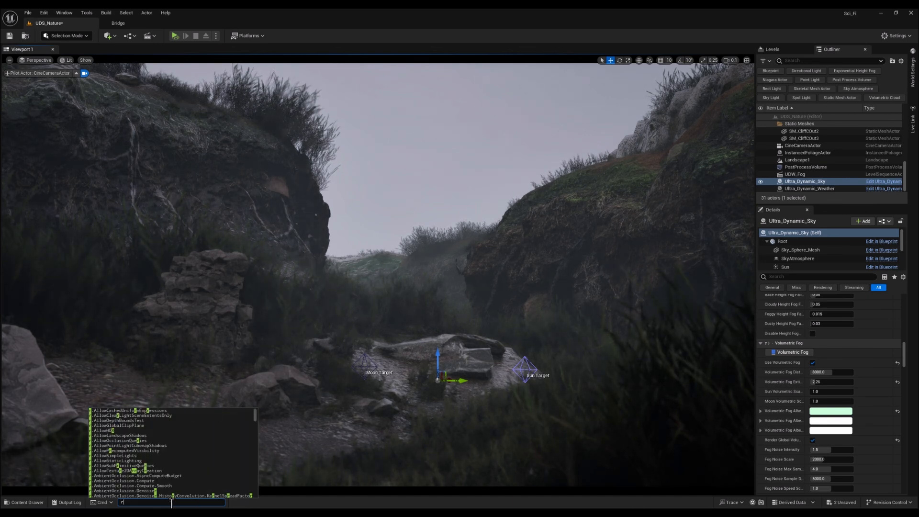
type(".ssfs")
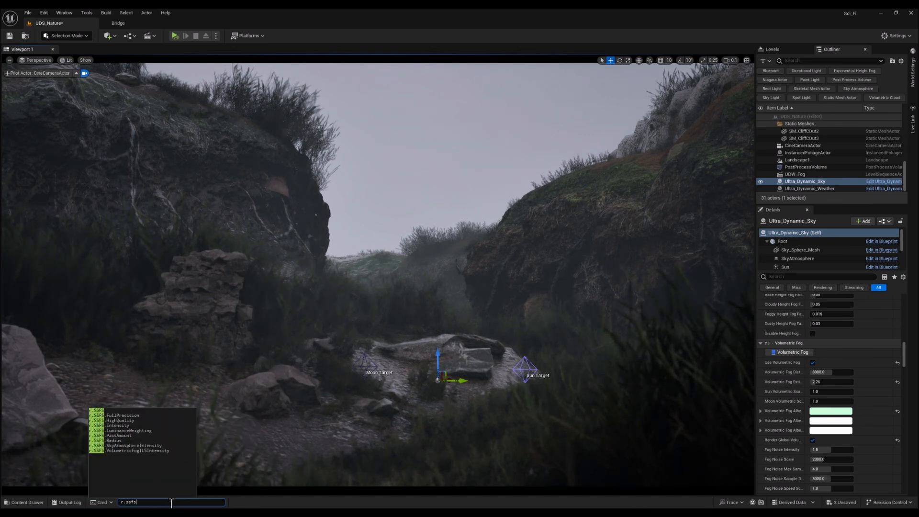
type(" 1")
key("Return")
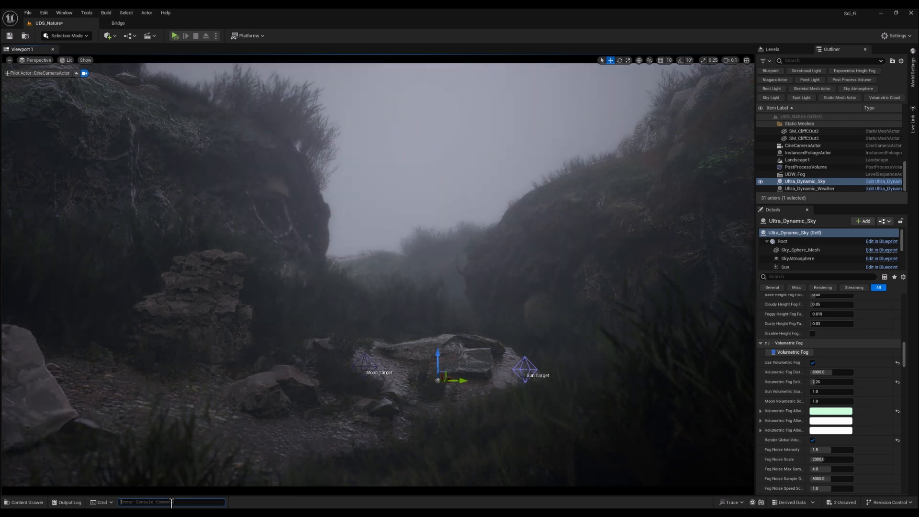
mouse_move(378, 275)
right_mouse_down()
mouse_move(368, 284)
mouse_move(381, 303)
mouse_move(381, 286)
right_mouse_up()
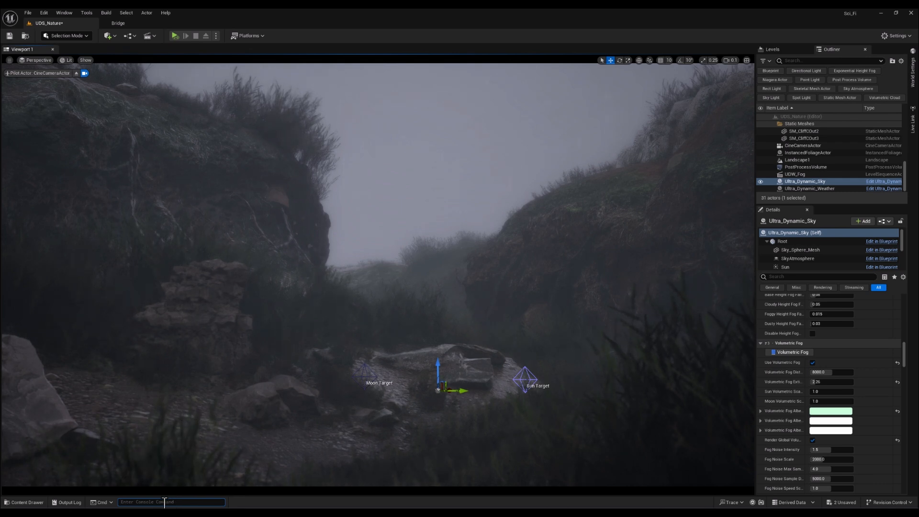
mouse_move(185, 466)
right_mouse_down()
mouse_move(193, 442)
mouse_move(159, 493)
mouse_move(177, 490)
mouse_move(184, 472)
right_mouse_up()
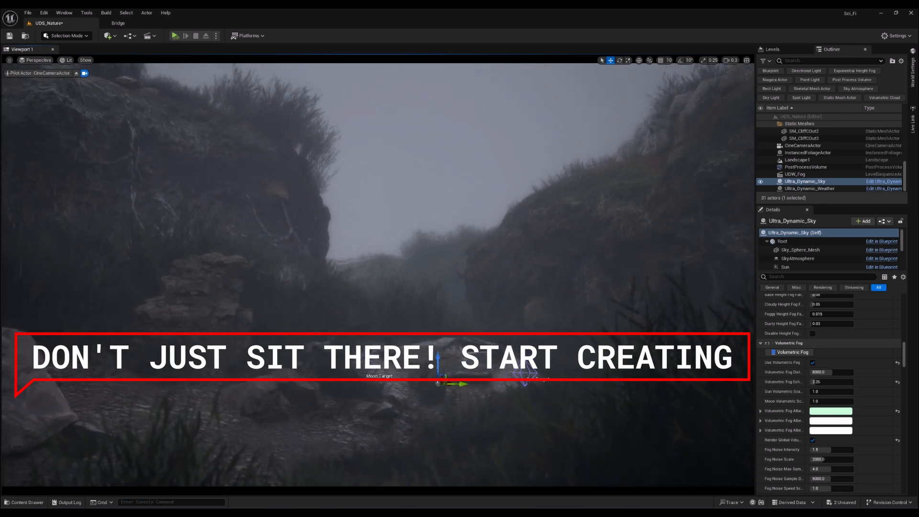
key("e")
key("q")
scroll(184, 473, "down", 1)
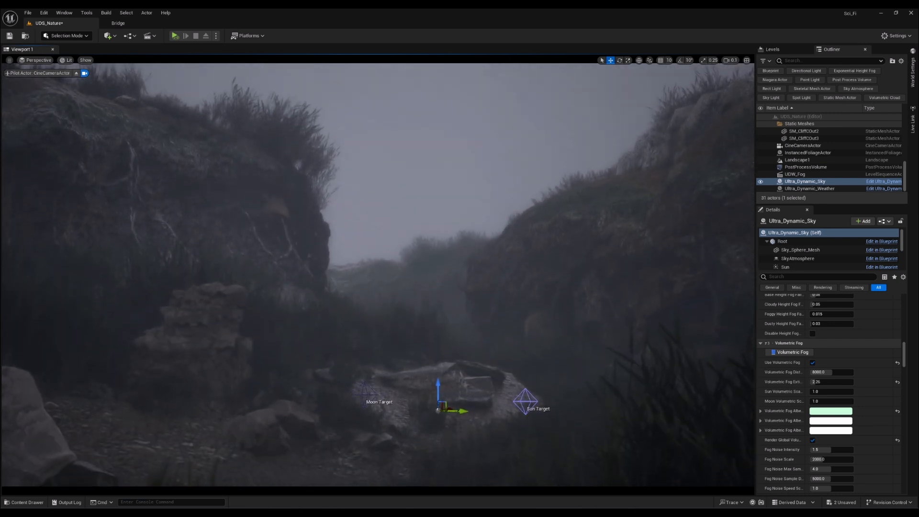
key("q")
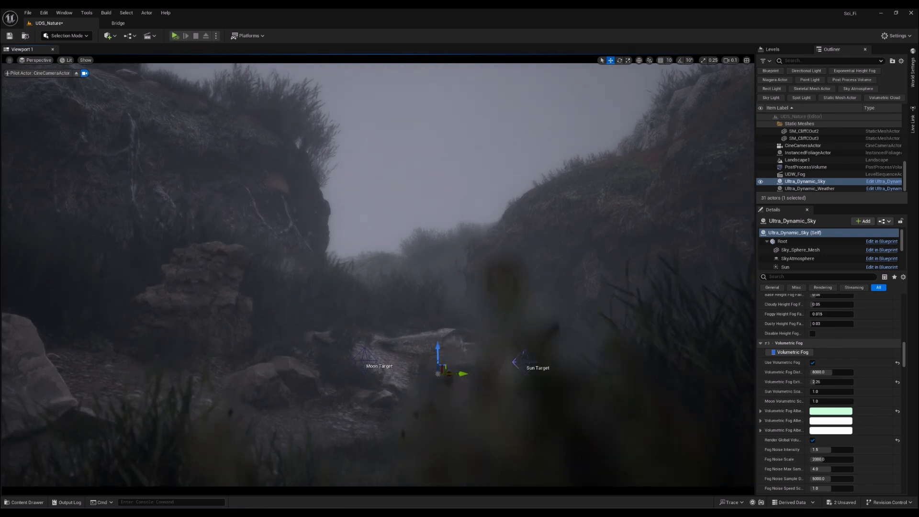
key("e")
Open the UDW_Fog level sequence from the project's Seq/uds folder
key("ctrl+space")
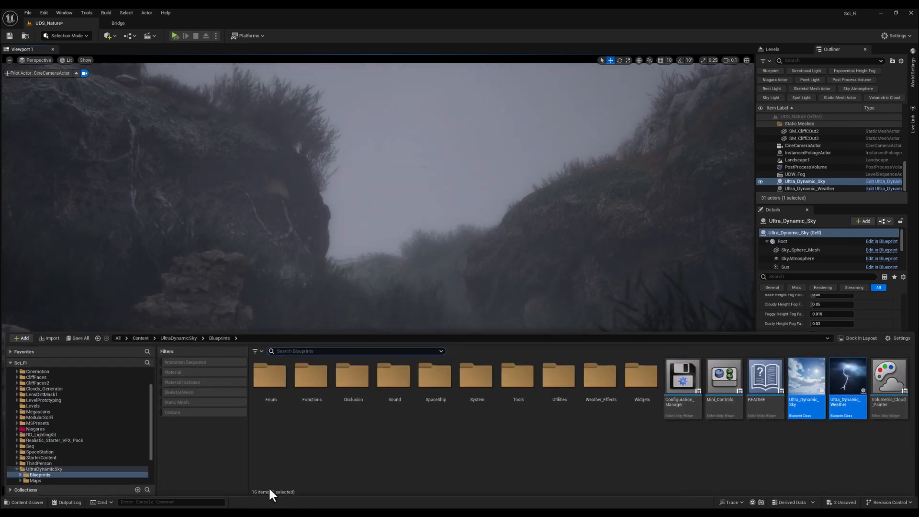
left_click(31, 446)
double_click(259, 378)
left_click(267, 378)
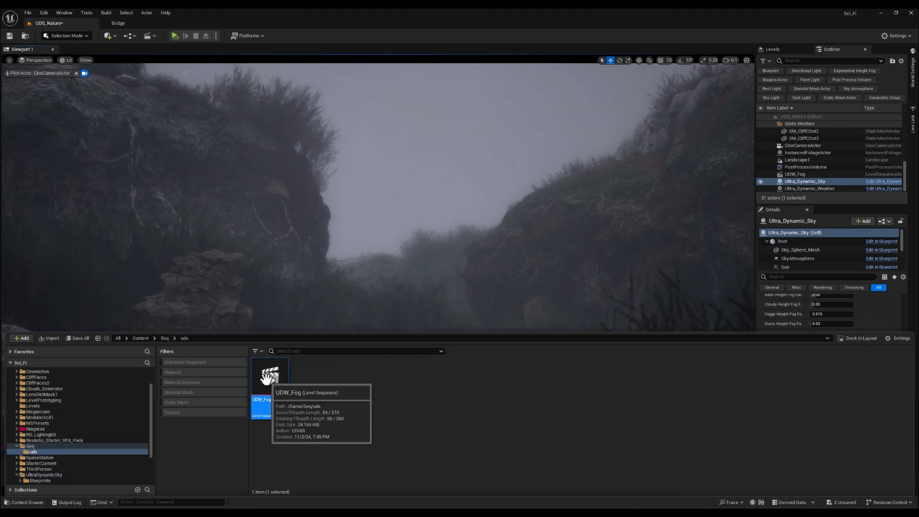
double_click(267, 378)
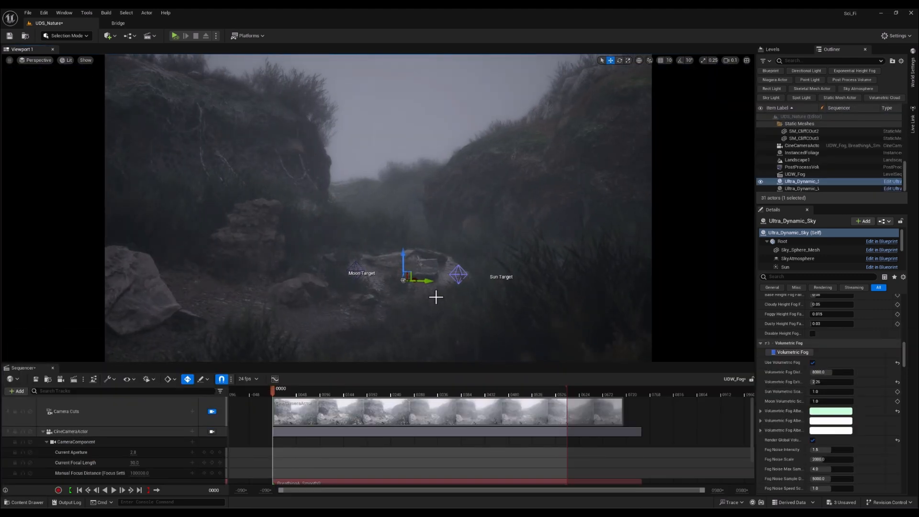
Play the UDW_Fog sequence in an enlarged viewport and clear the actor selection to review the foggy shot
key("space")
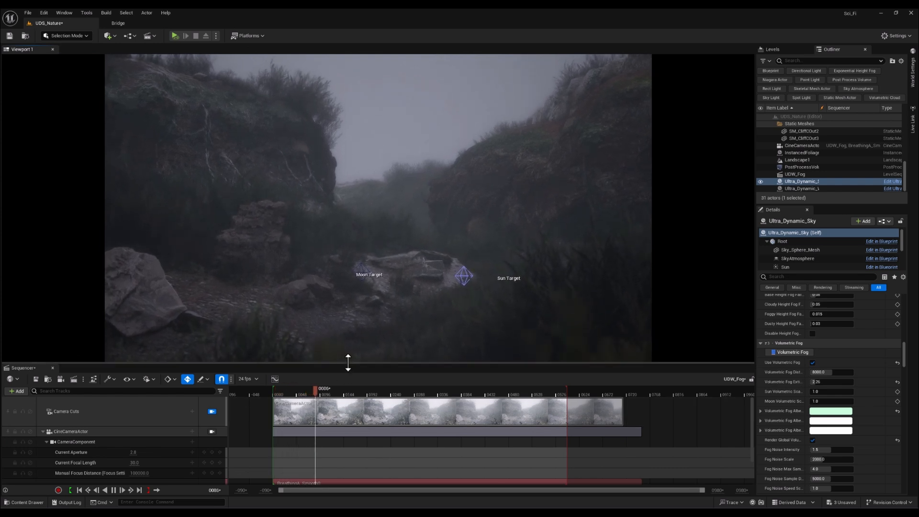
left_click_drag(348, 362, 341, 422)
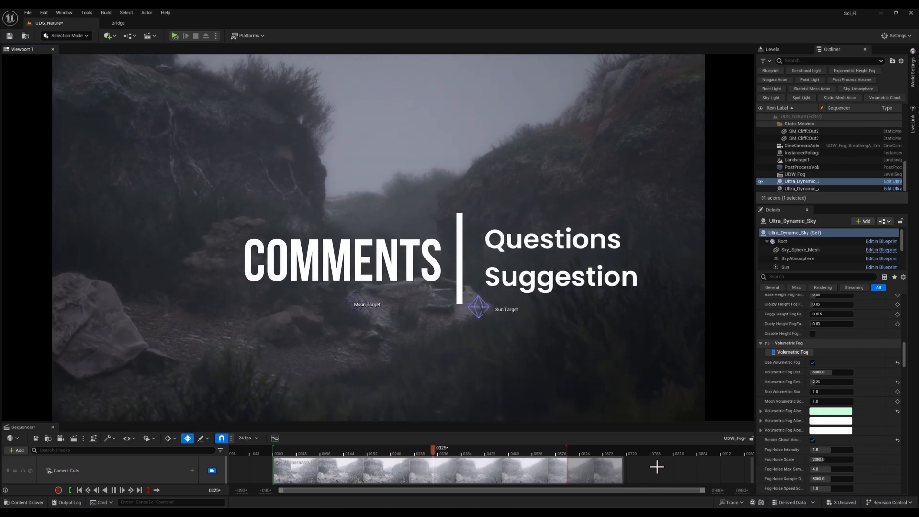
key("Escape")
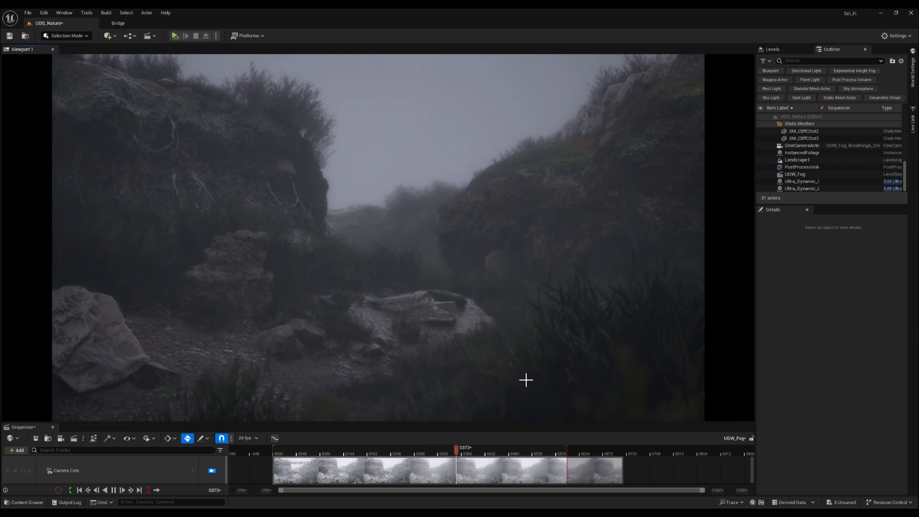